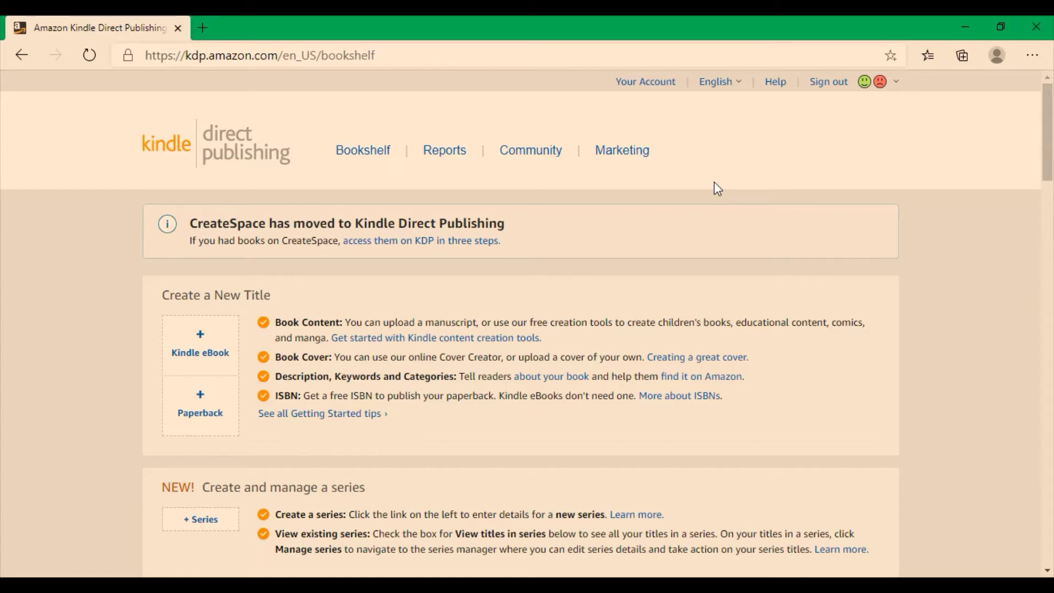
left_click(733, 88)
left_click(887, 183)
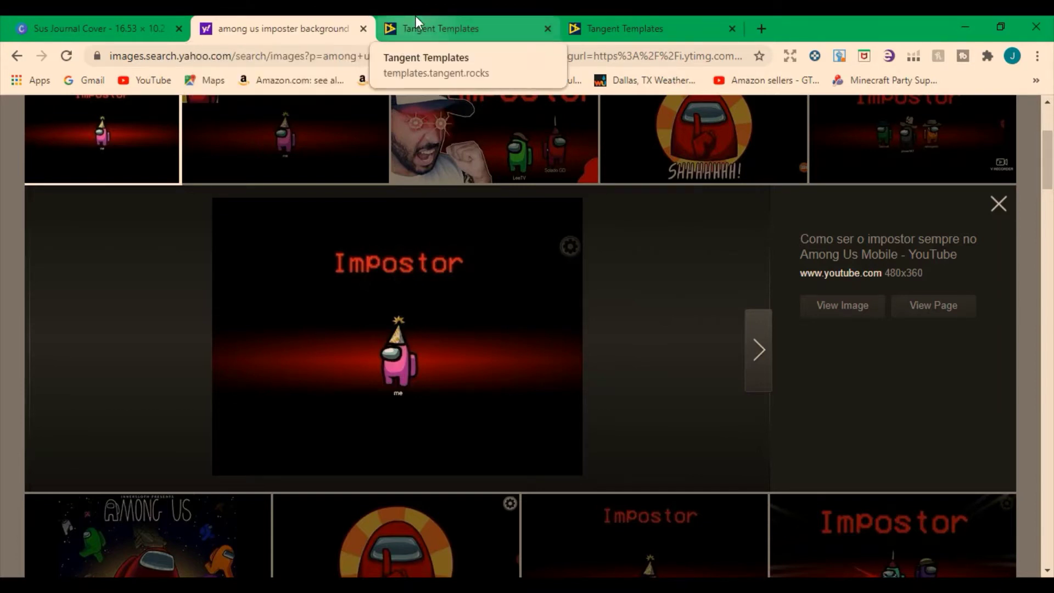
Step: Review the KDP Helper cover dimensions and the Journal Paper interior page in Tangent Templates
left_click(442, 21)
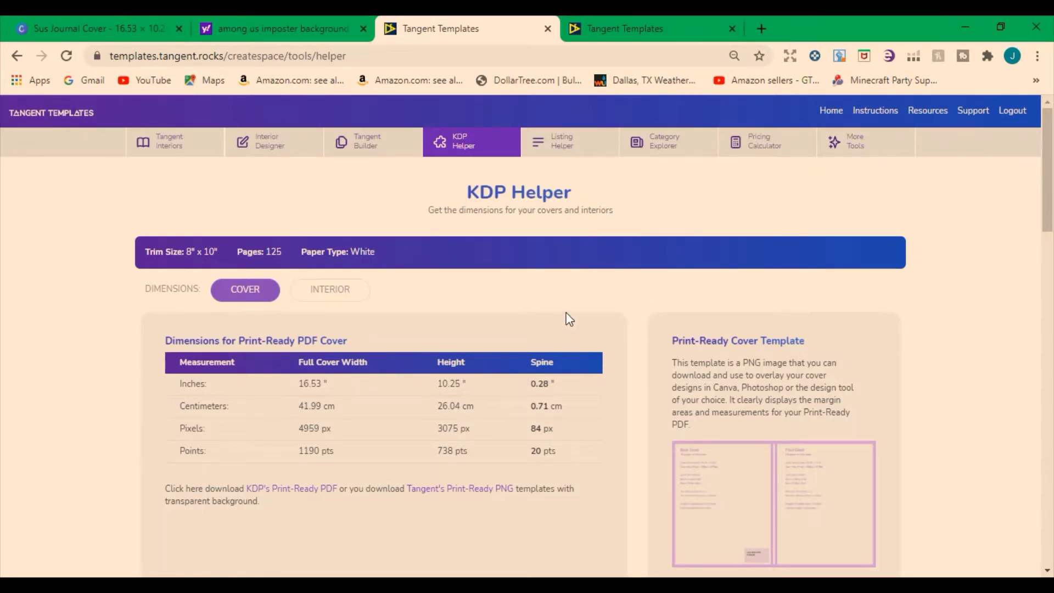
scroll(573, 312, "down", 1)
scroll(573, 312, "up", 1)
left_click(180, 152)
scroll(236, 357, "down", 12)
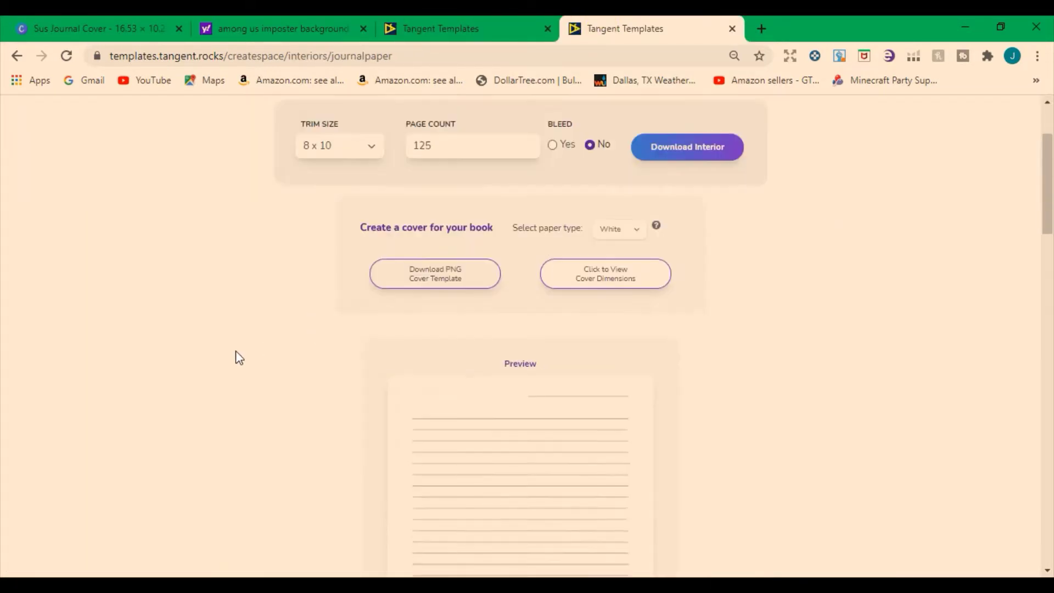
scroll(226, 339, "up", 12)
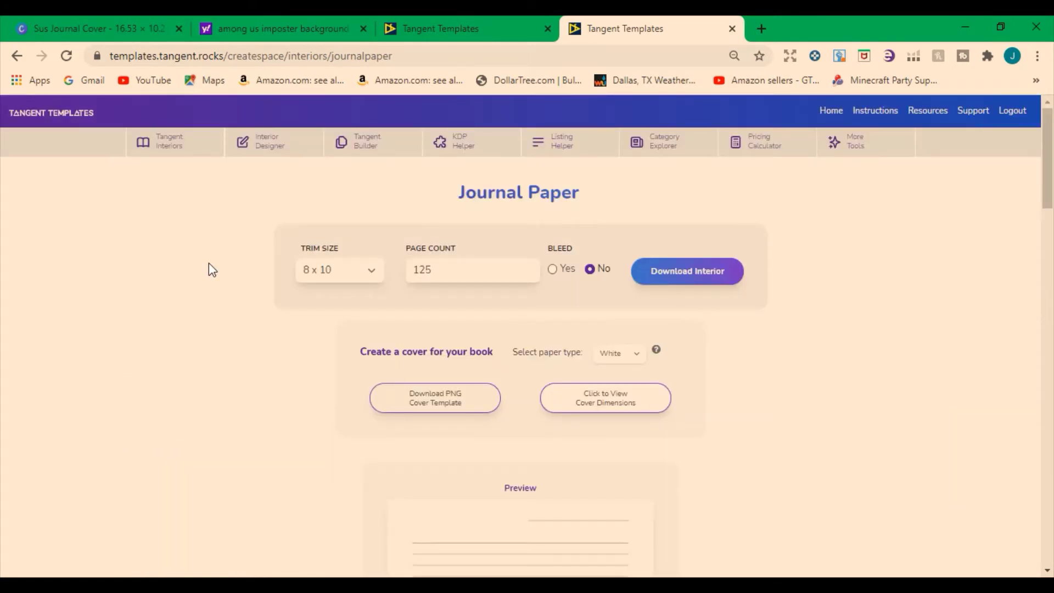
Step: Browse the Tangent Interiors gallery to examine the available notebook page templates
left_click(160, 145)
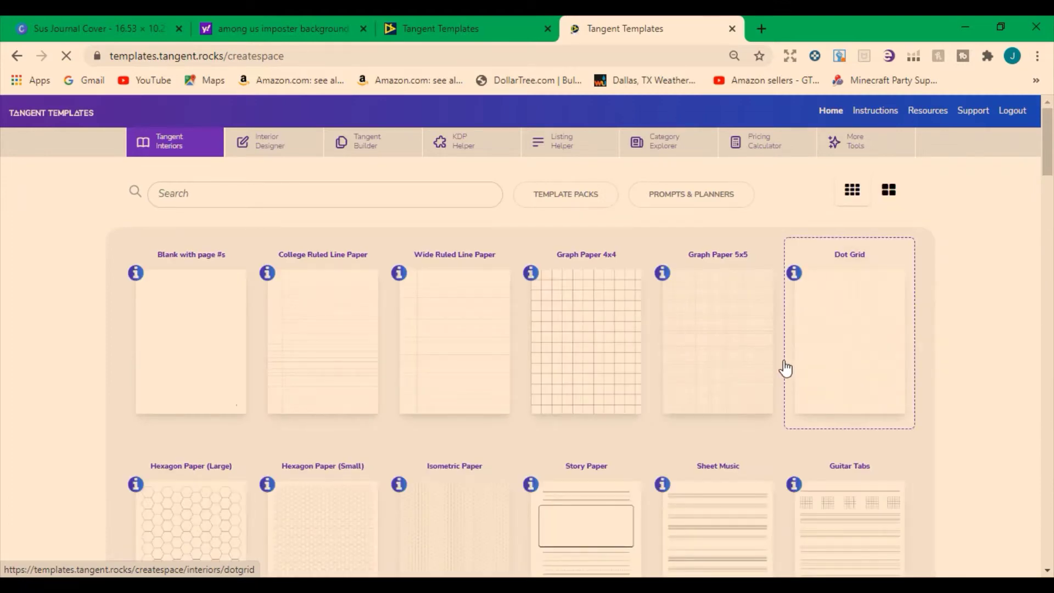
scroll(607, 324, "down", 1)
scroll(607, 324, "down", 18)
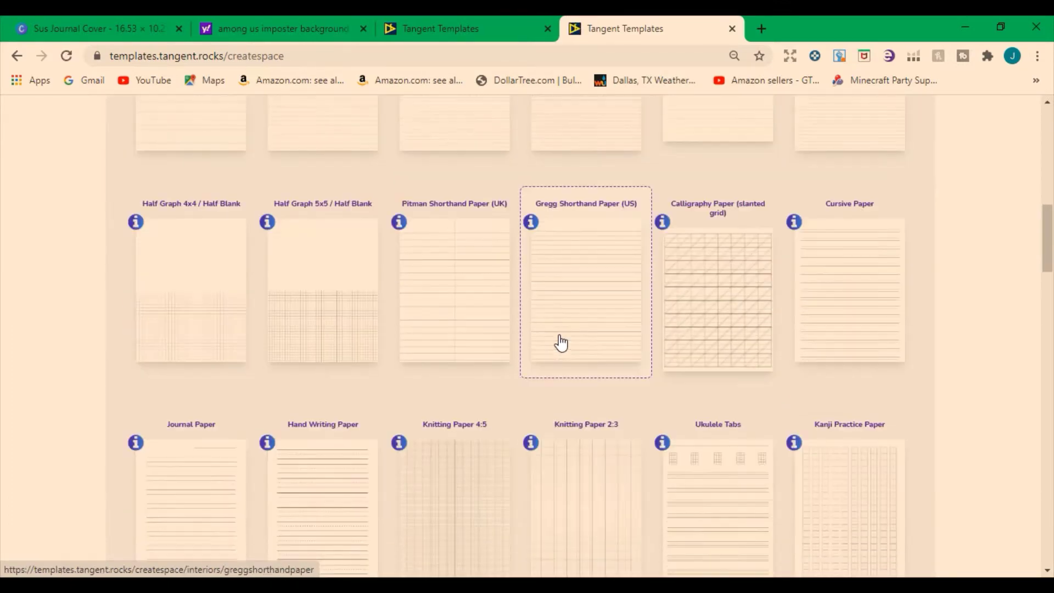
scroll(431, 240, "up", 19)
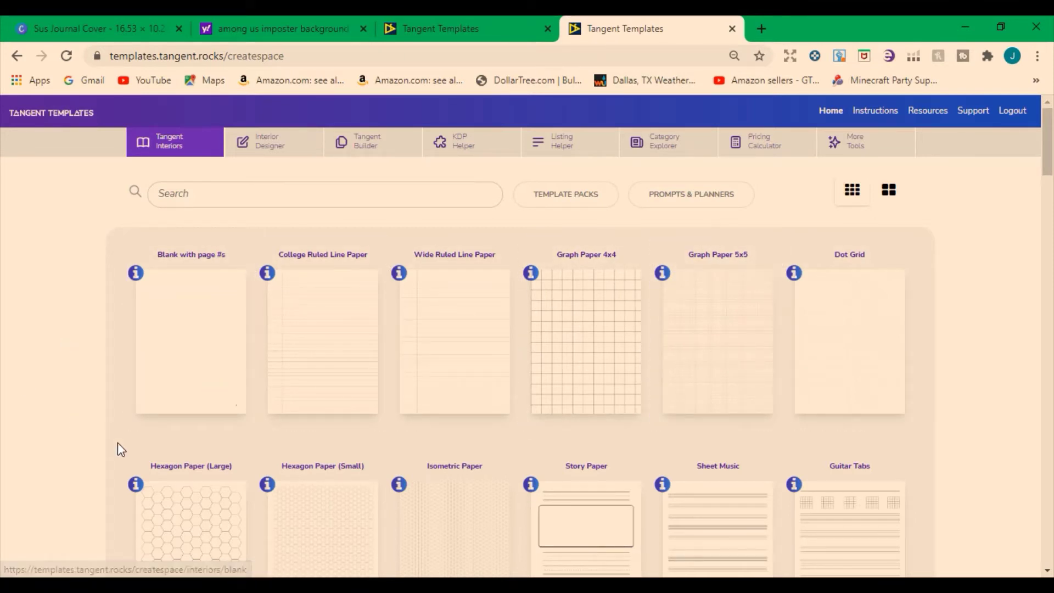
scroll(269, 355, "down", 1)
scroll(269, 354, "down", 2)
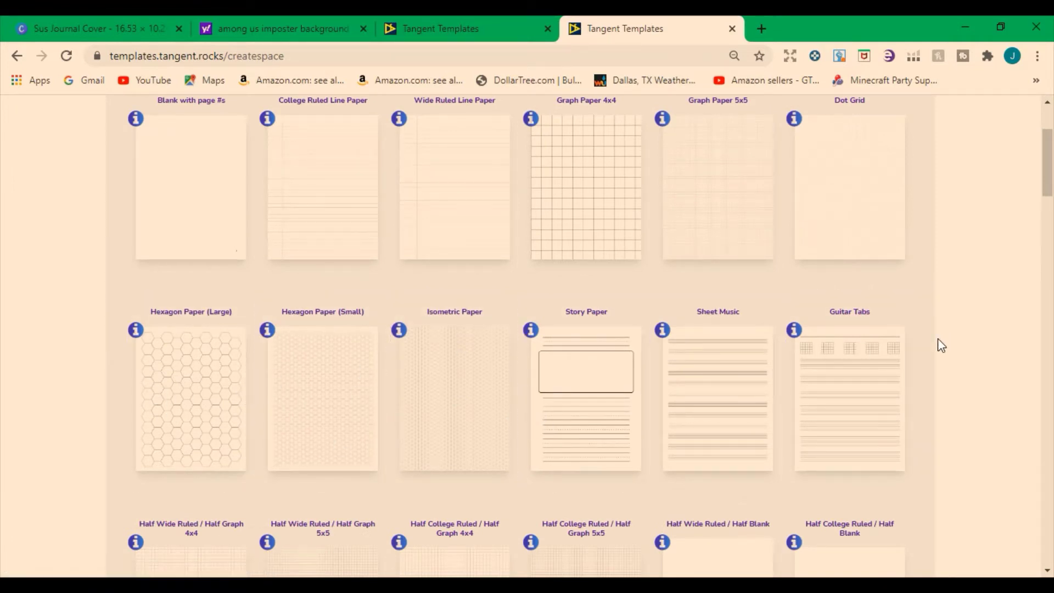
scroll(673, 308, "up", 3)
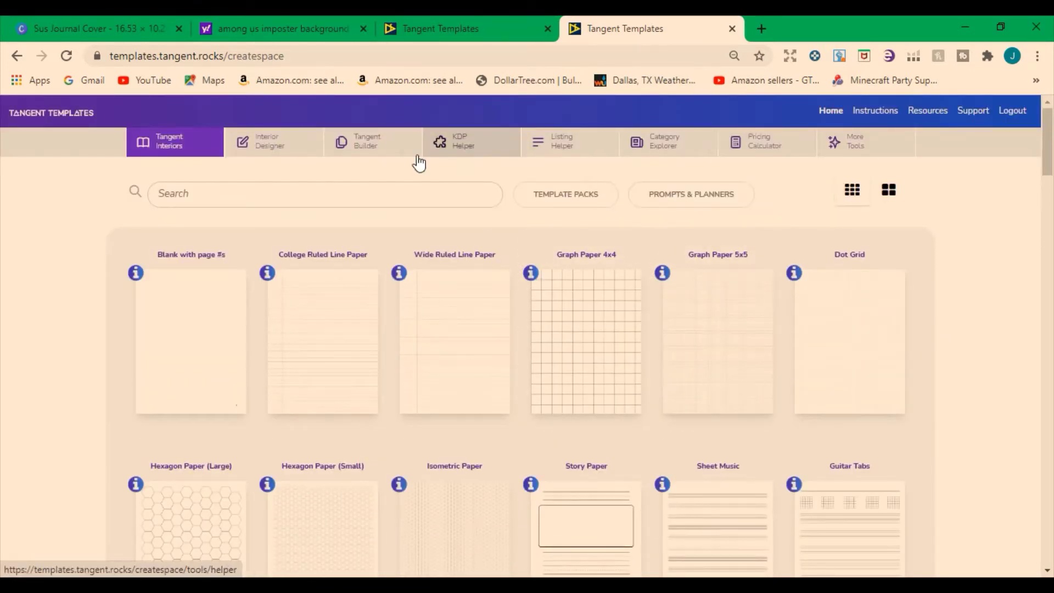
Step: Compare the Among Us impostor reference image with the Sus Journal Cover design in Canva
left_click(310, 30)
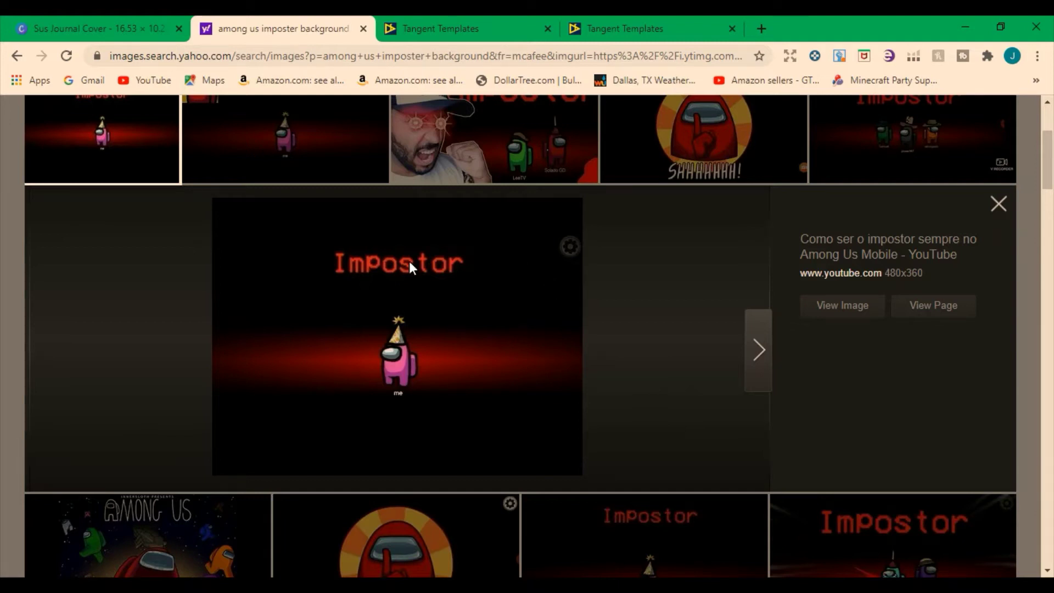
left_click(55, 28)
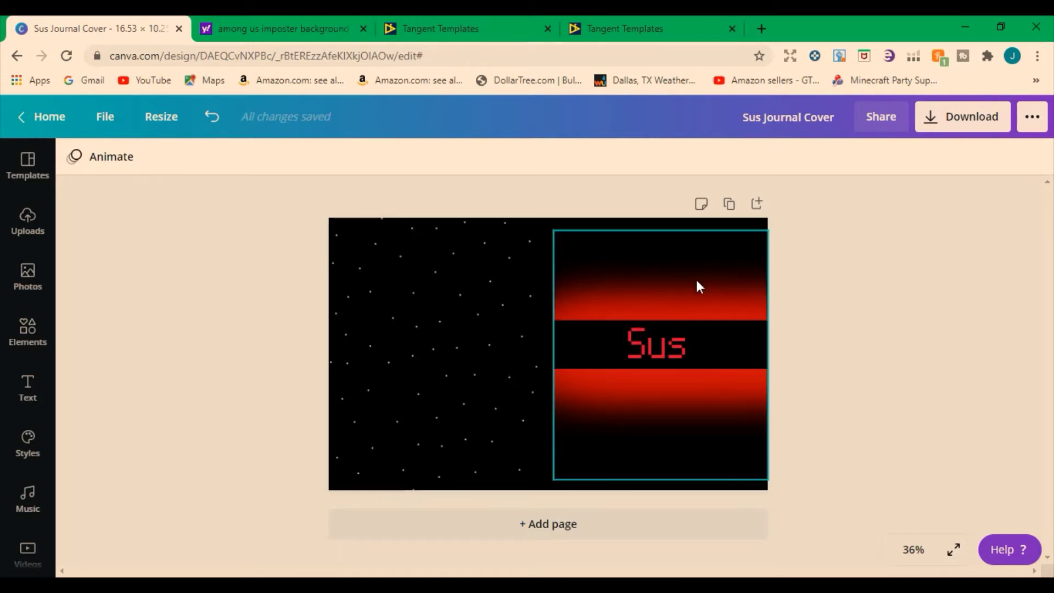
left_click(330, 26)
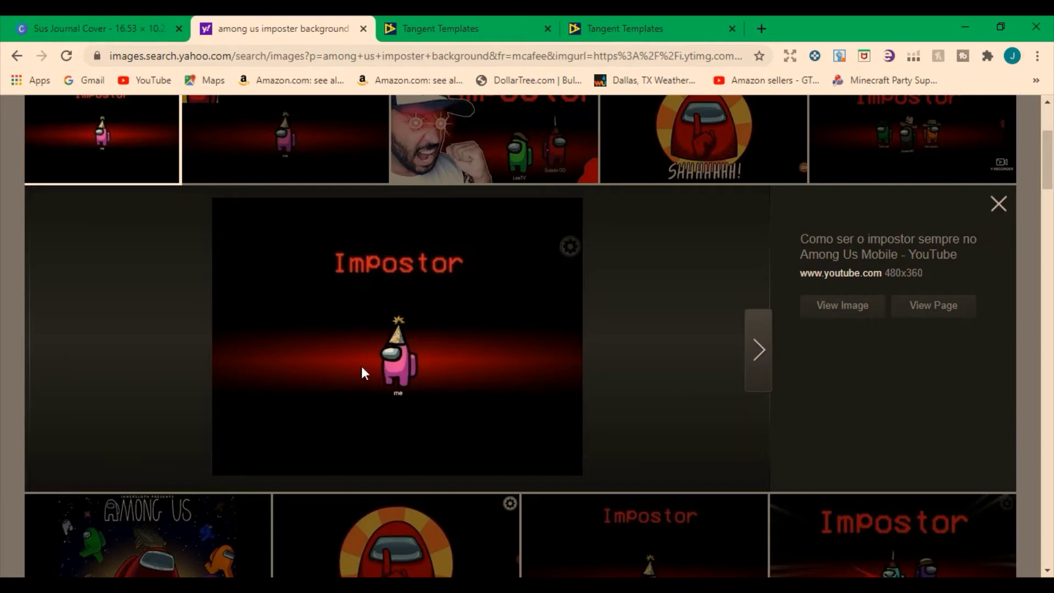
left_click(82, 26)
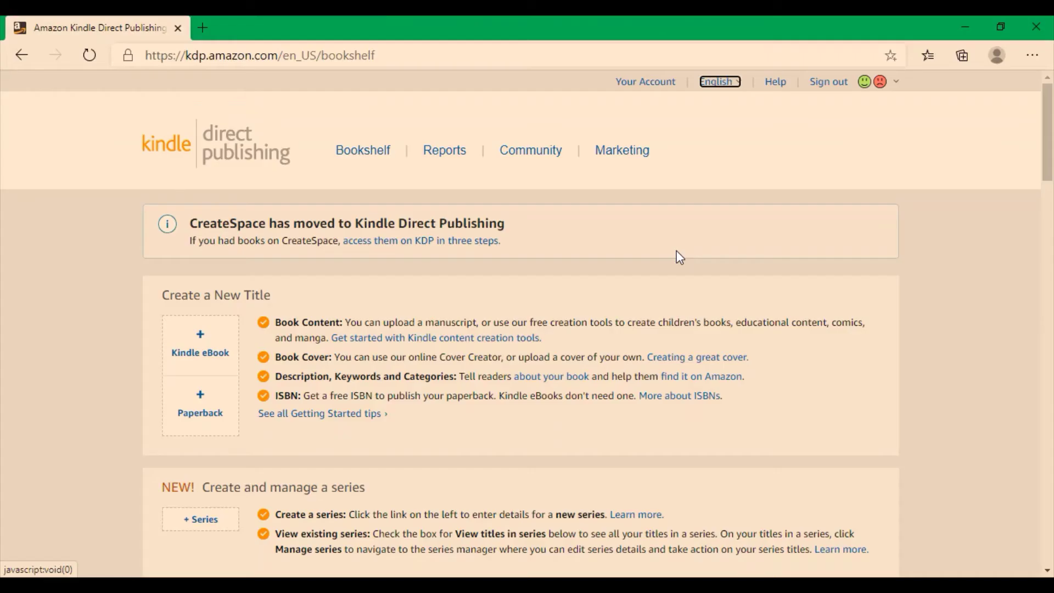
Step: Create a new paperback title in Kindle Direct Publishing, keeping English as its language, and go to the book title section
left_click(199, 409)
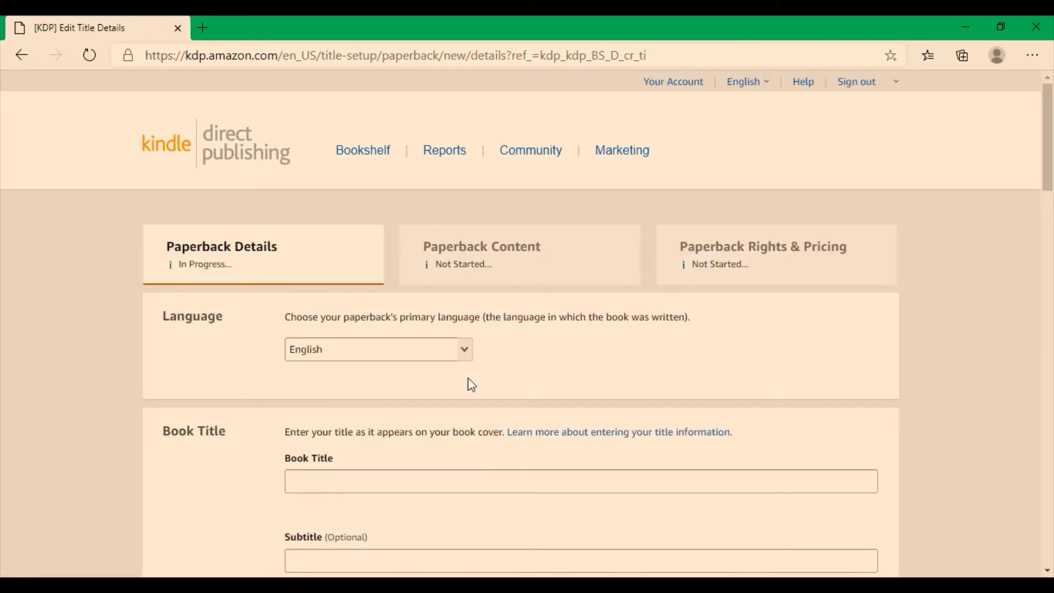
scroll(361, 330, "down", 1)
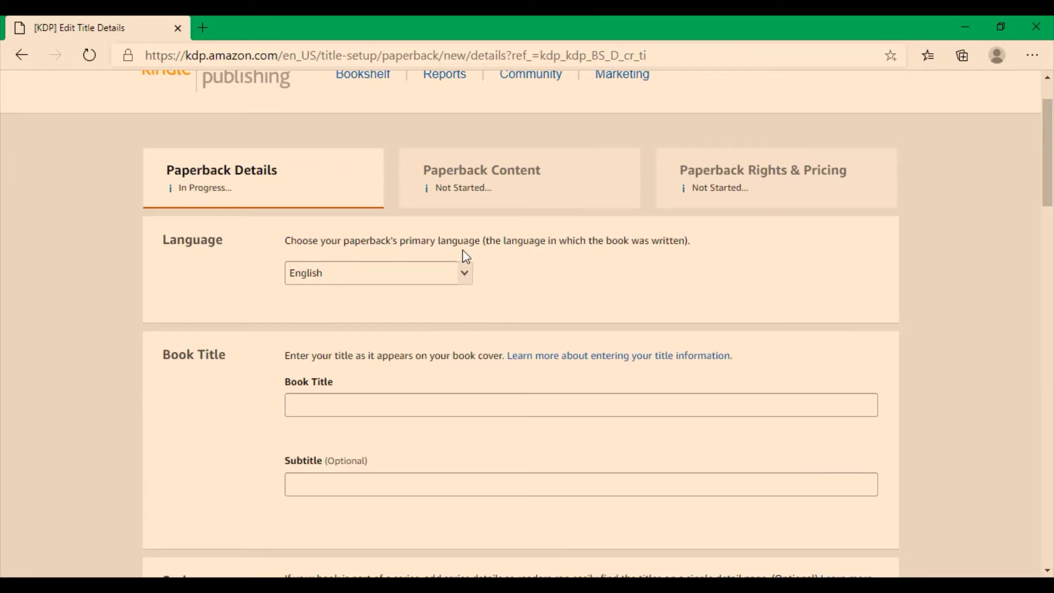
scroll(615, 271, "down", 2)
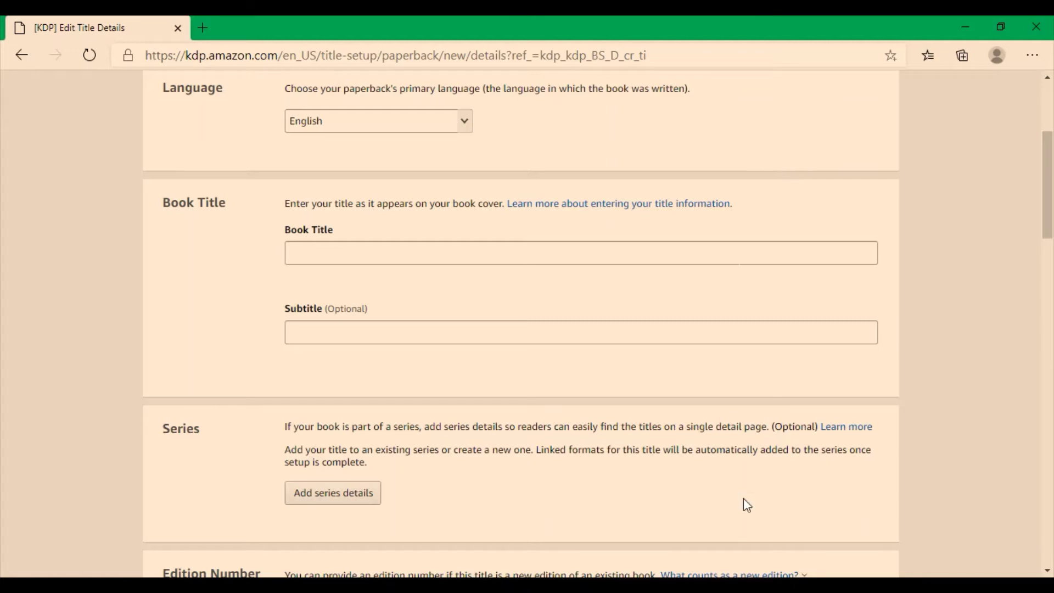
Step: Switch to Tangent Templates and examine the KDP Helper's print-ready cover dimensions, margins and cover template
key("alt+Tab")
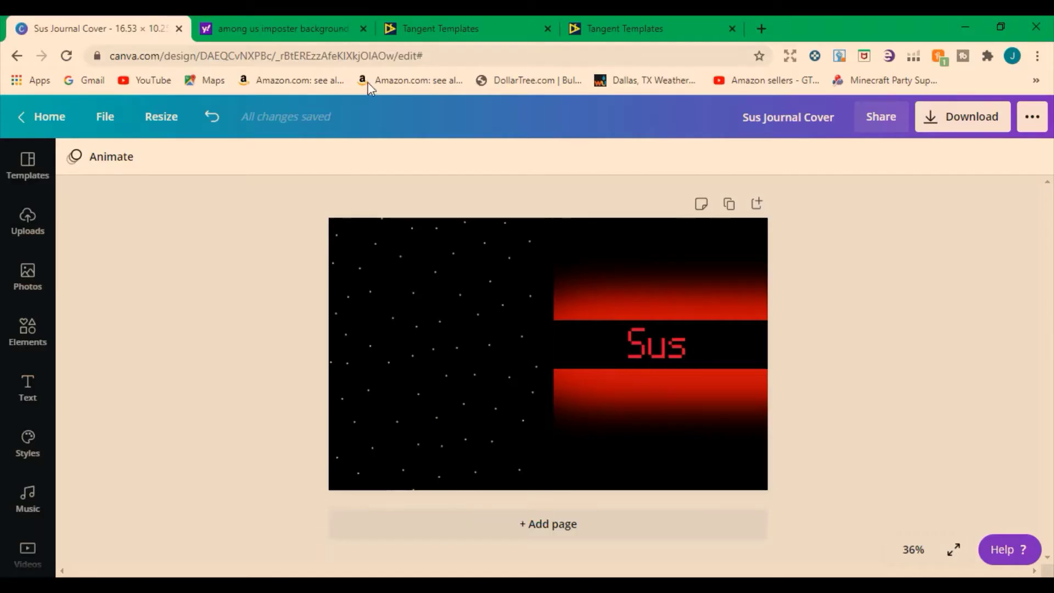
left_click(445, 22)
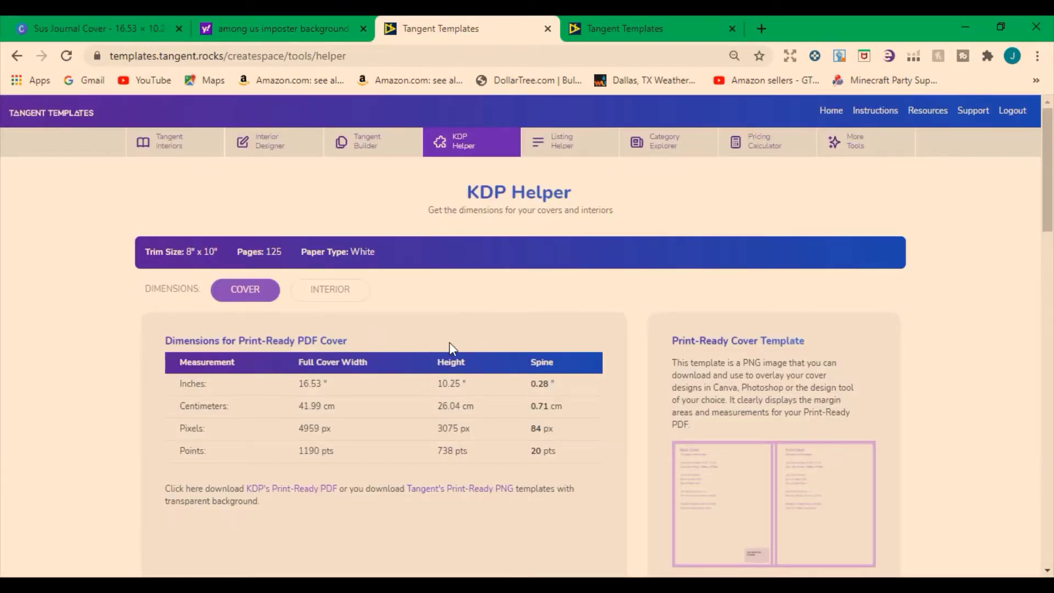
scroll(449, 342, "down", 7)
scroll(532, 251, "down", 3)
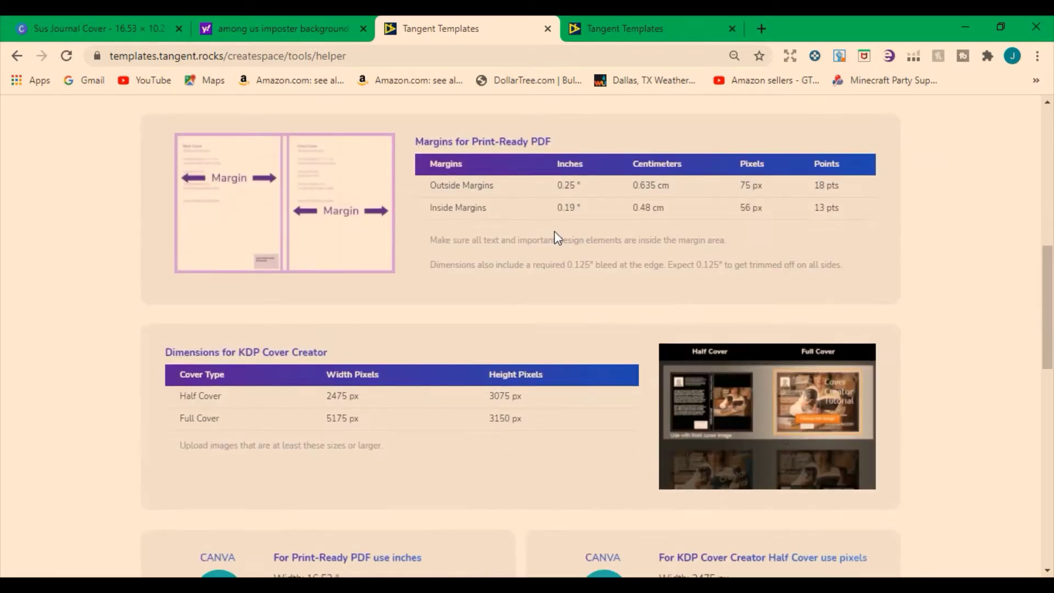
scroll(663, 311, "up", 10)
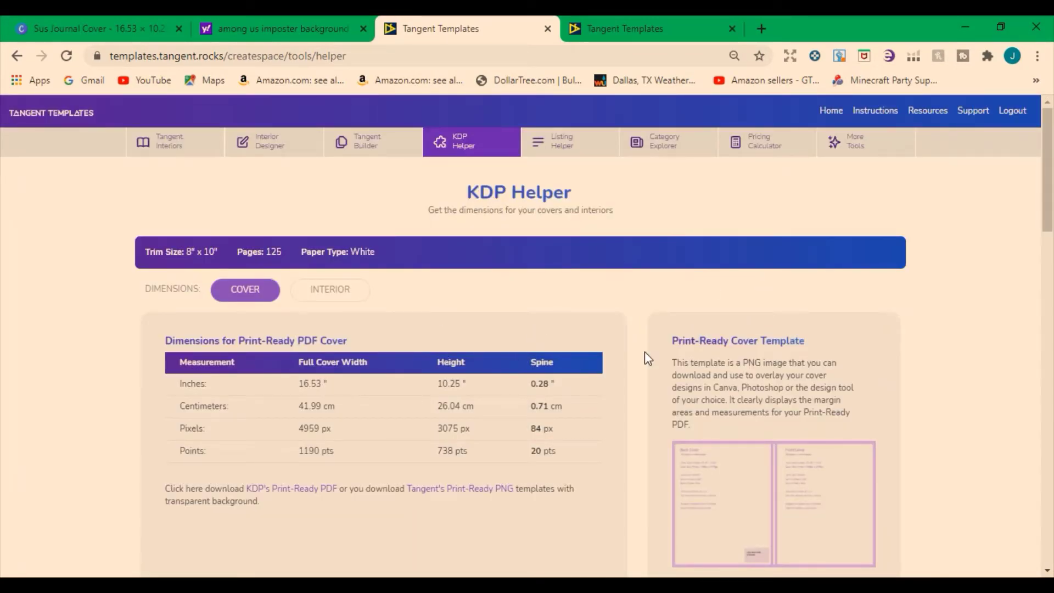
scroll(626, 407, "down", 3)
scroll(609, 395, "down", 1)
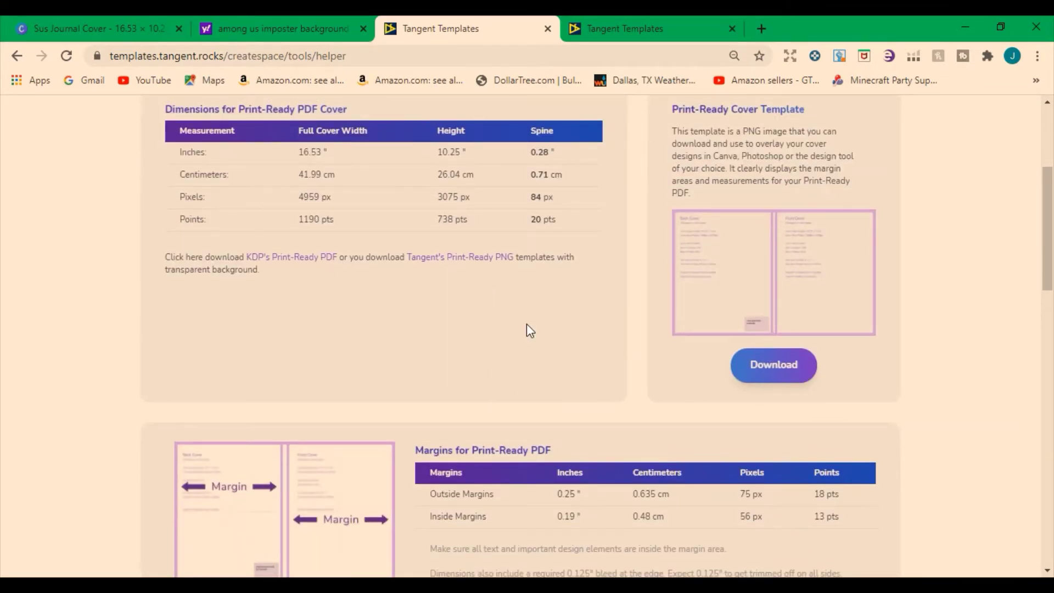
scroll(626, 322, "up", 3)
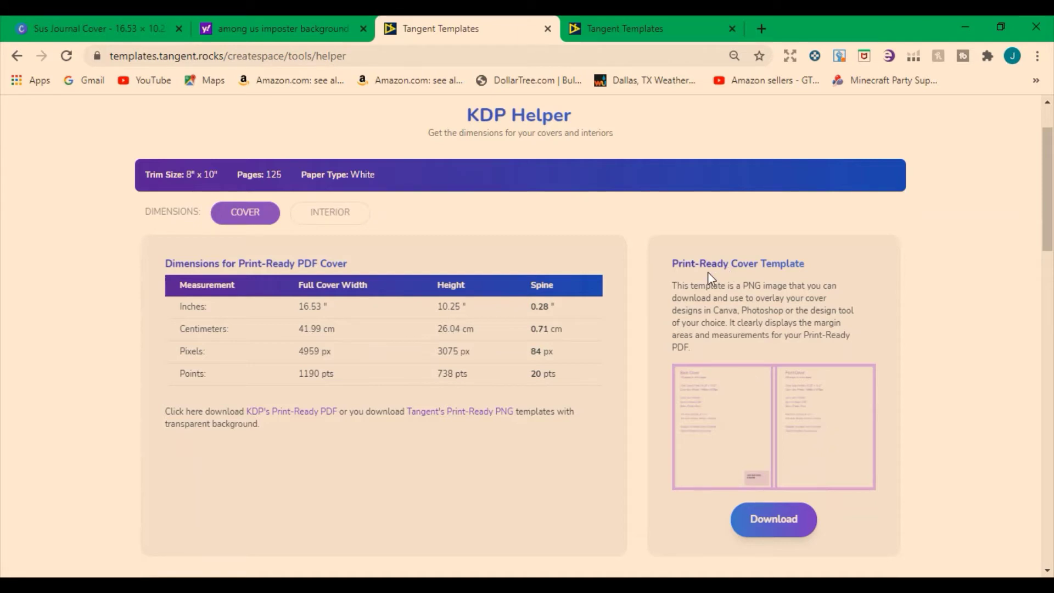
Step: Return to the Journal Paper interior and examine its trim size, page count, bleed setting, page preview and description
left_click(629, 22)
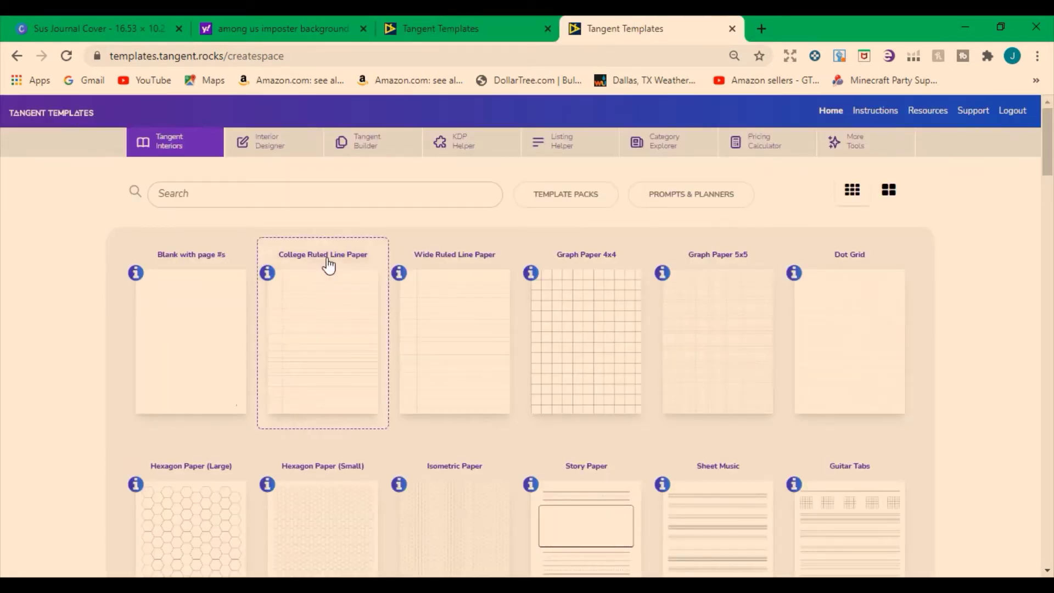
left_click(16, 57)
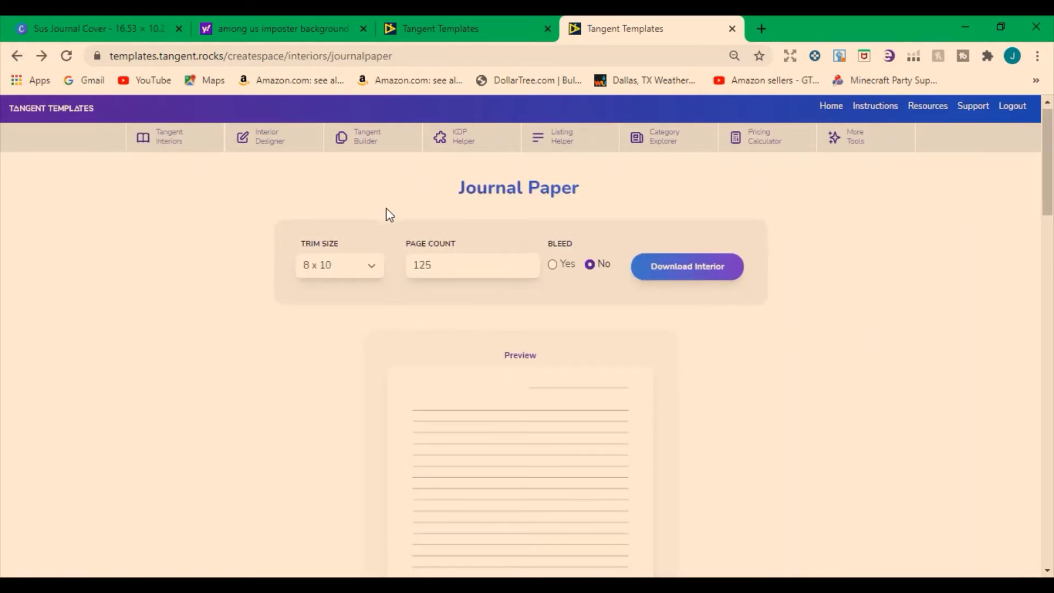
scroll(600, 259, "down", 7)
scroll(392, 378, "up", 6)
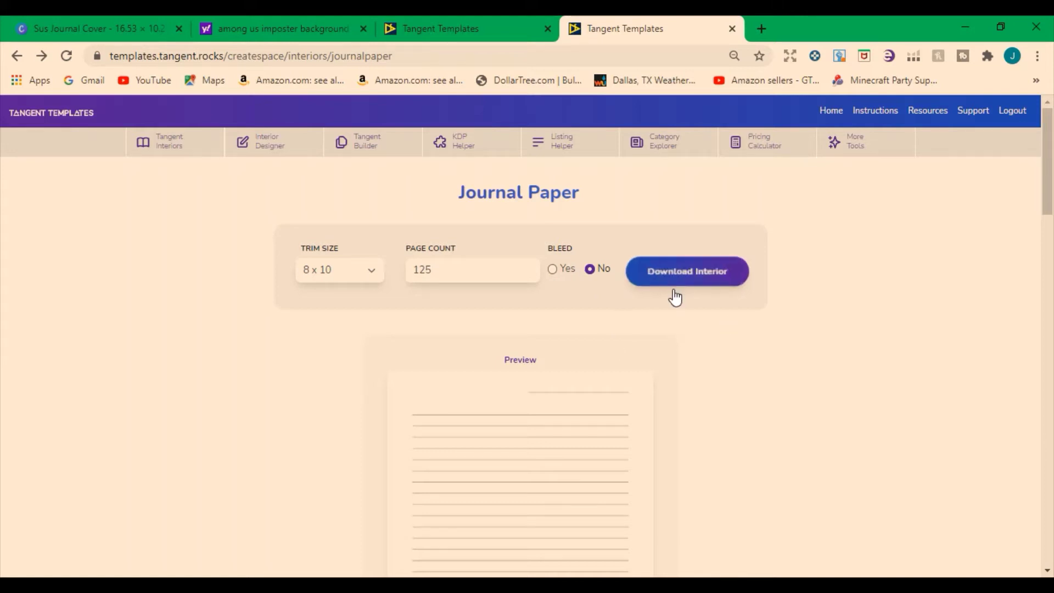
scroll(266, 466, "down", 10)
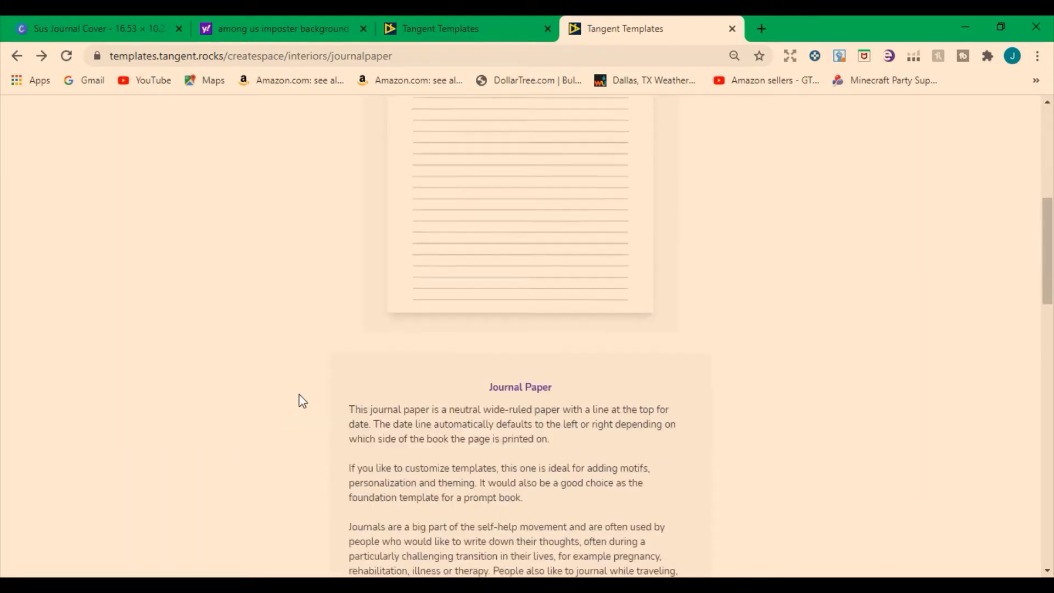
scroll(330, 407, "down", 2)
scroll(348, 420, "up", 12)
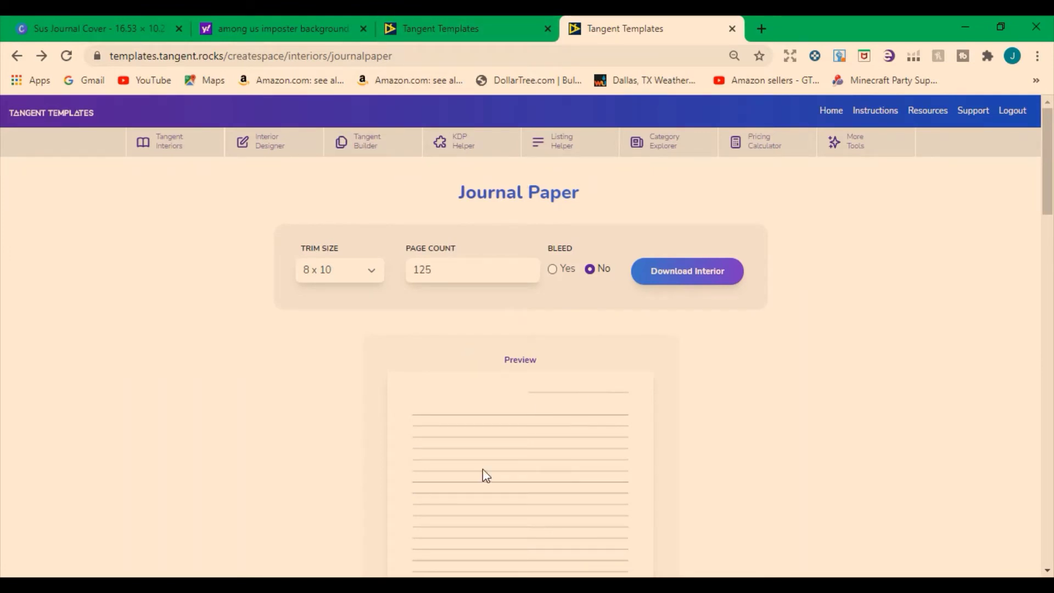
scroll(624, 487, "down", 5)
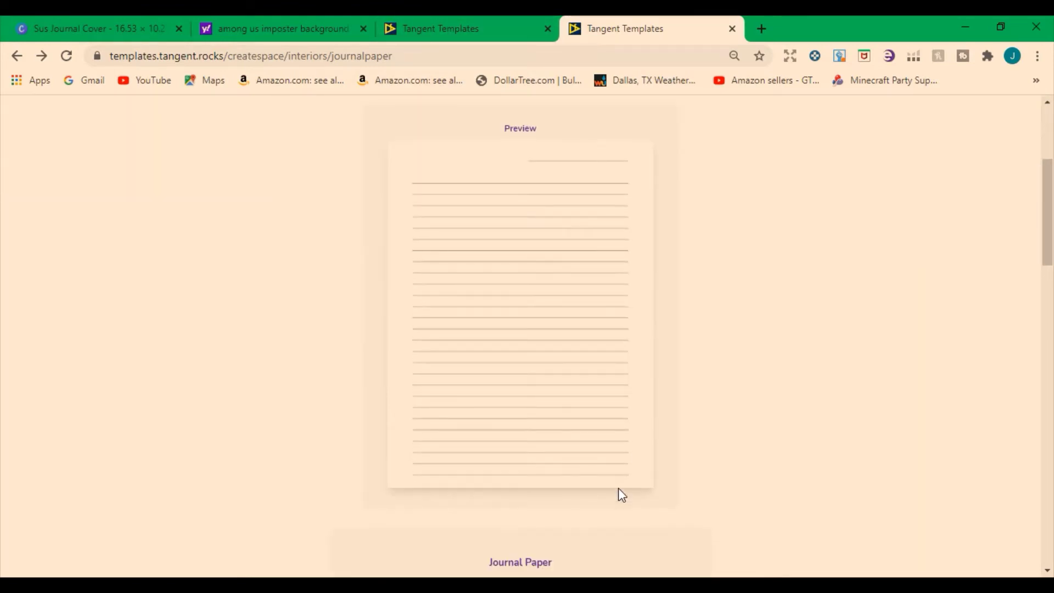
scroll(604, 486, "up", 5)
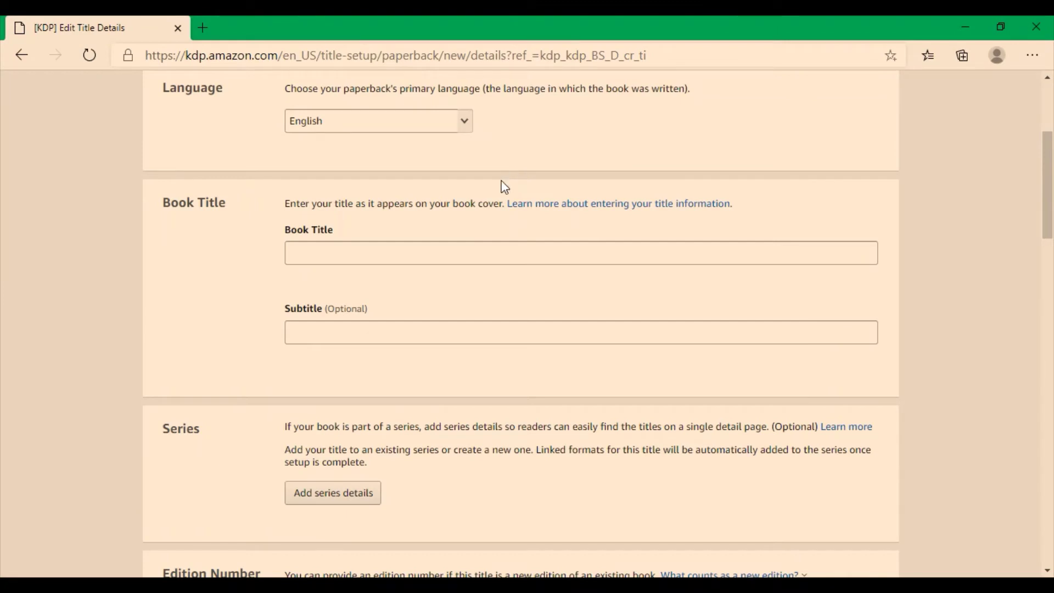
Step: In the KDP paperback details, enter the title "Sus" and subtitle "Blank-Lined School and Notebook Journal for Sus Crewmates and Impostors, 125 Pages, 8x10"
left_click(446, 248)
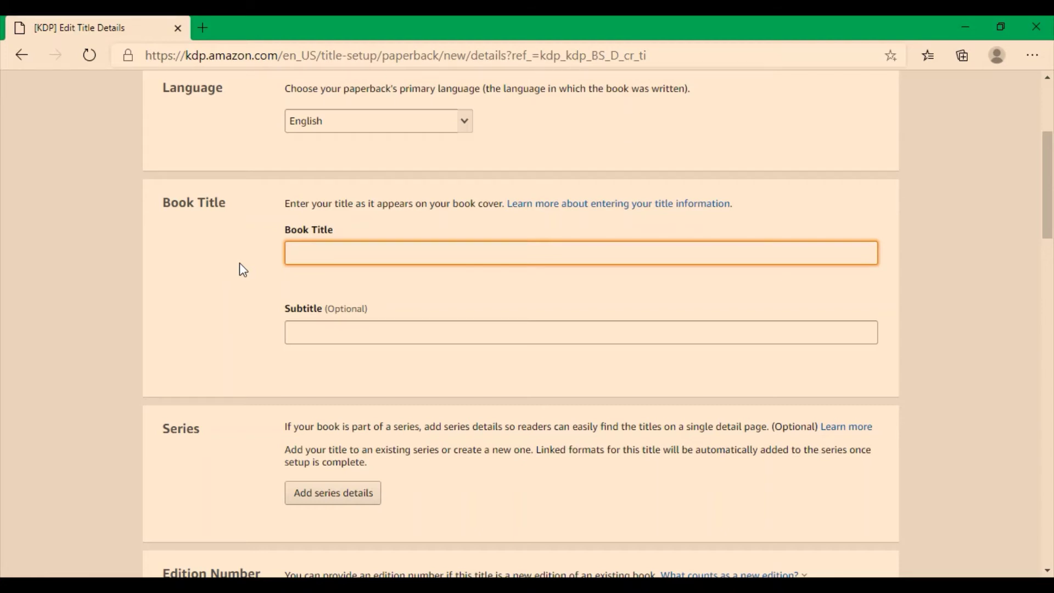
type("Sus")
key("Tab")
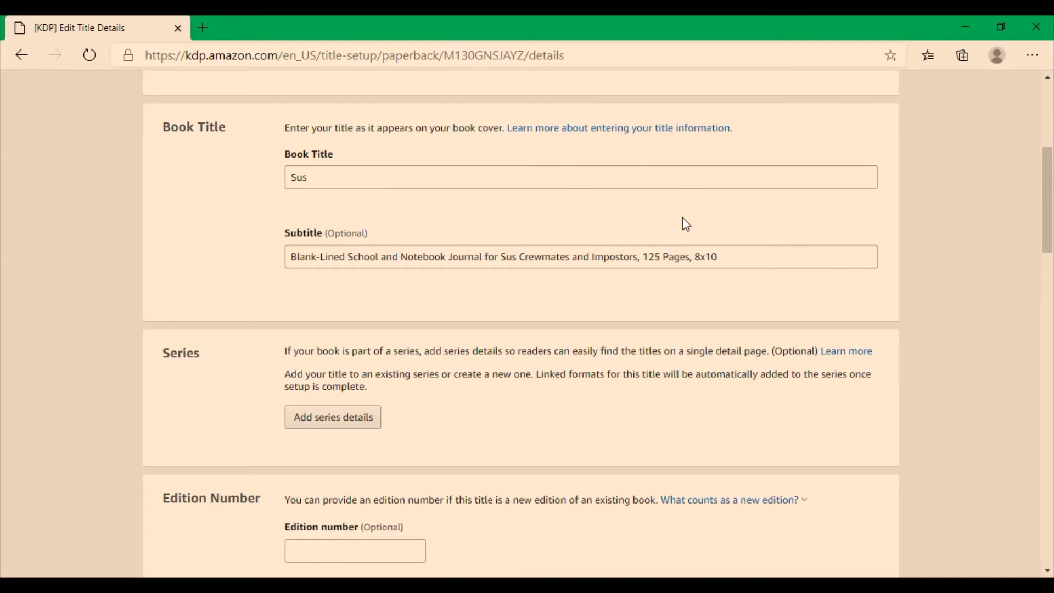
scroll(681, 218, "up", 4)
scroll(680, 220, "down", 3)
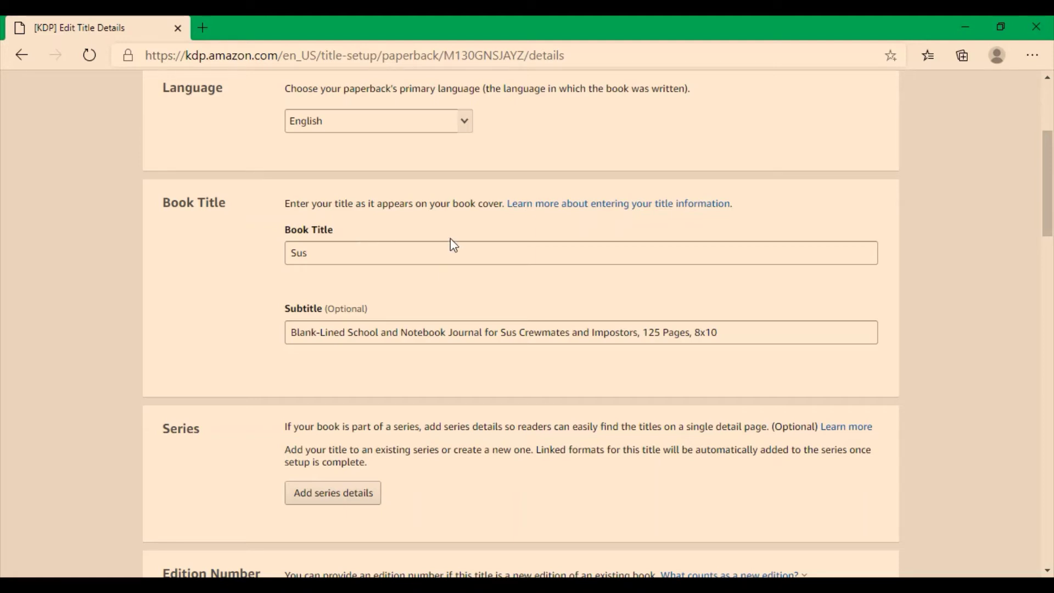
scroll(451, 239, "down", 1)
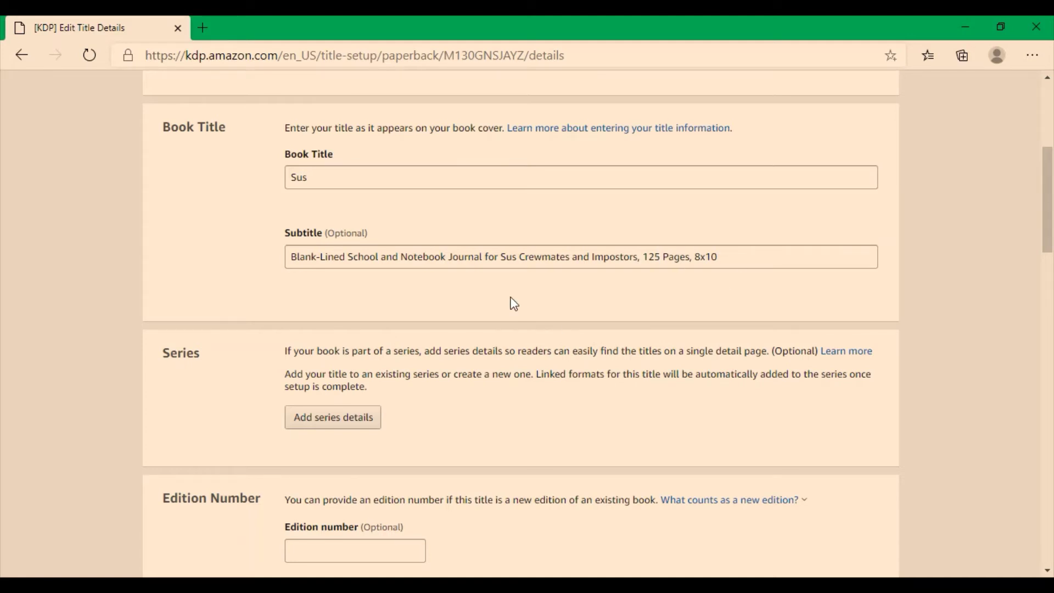
scroll(454, 282, "down", 3)
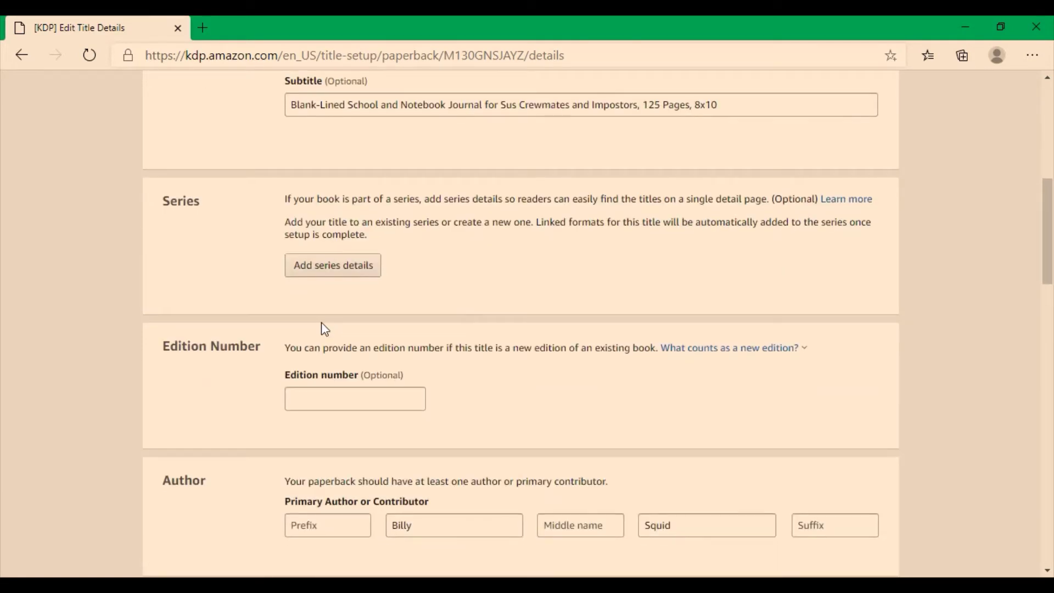
scroll(499, 301, "down", 3)
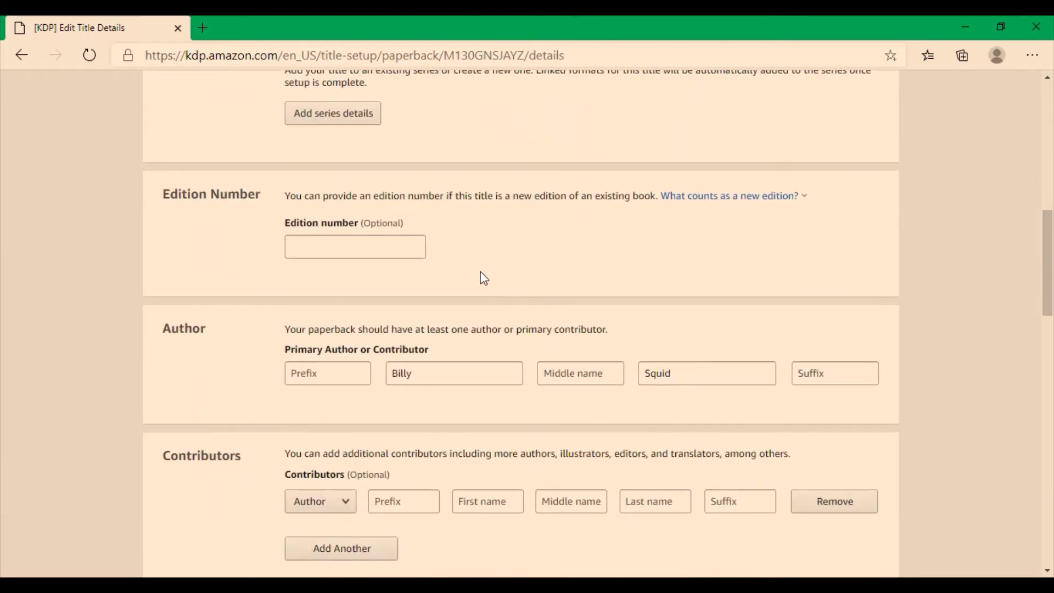
Step: Examine the paperback's author, contributors, description, publishing rights and keywords, checking them against the book title and subtitle
scroll(598, 259, "down", 3)
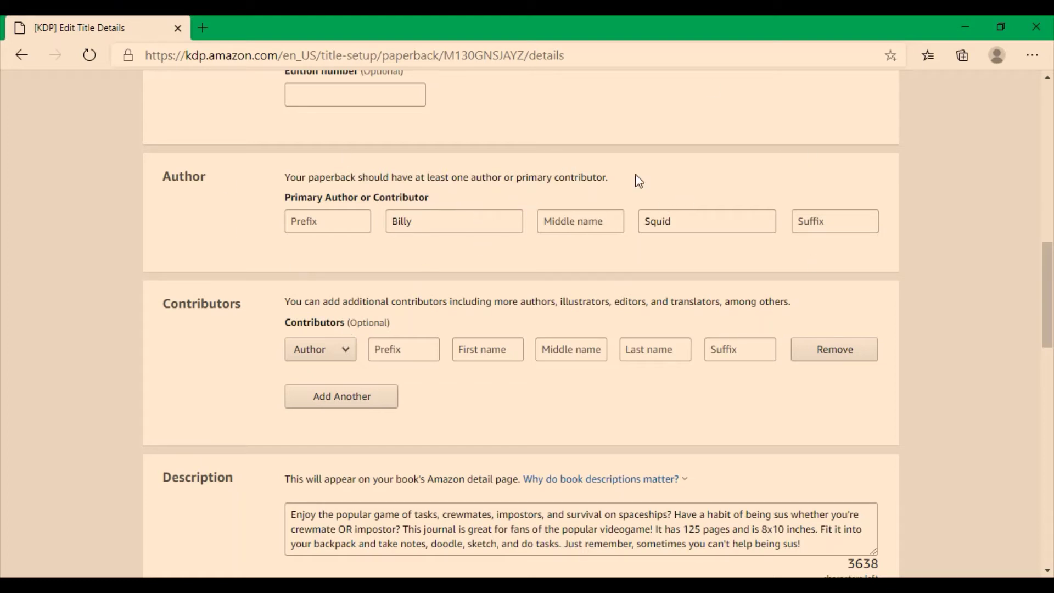
scroll(440, 259, "down", 3)
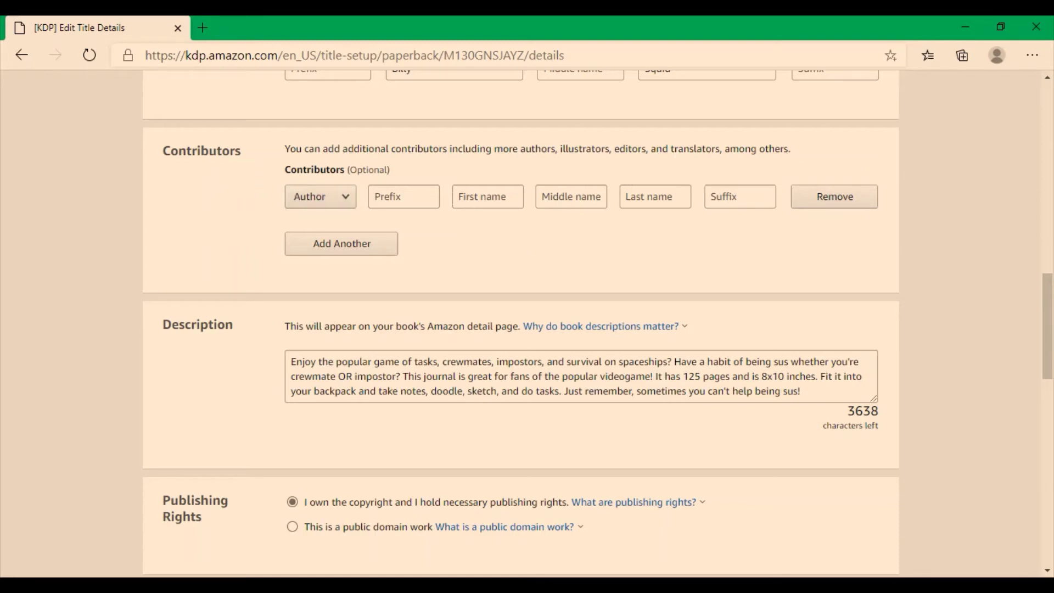
scroll(520, 324, "down", 4)
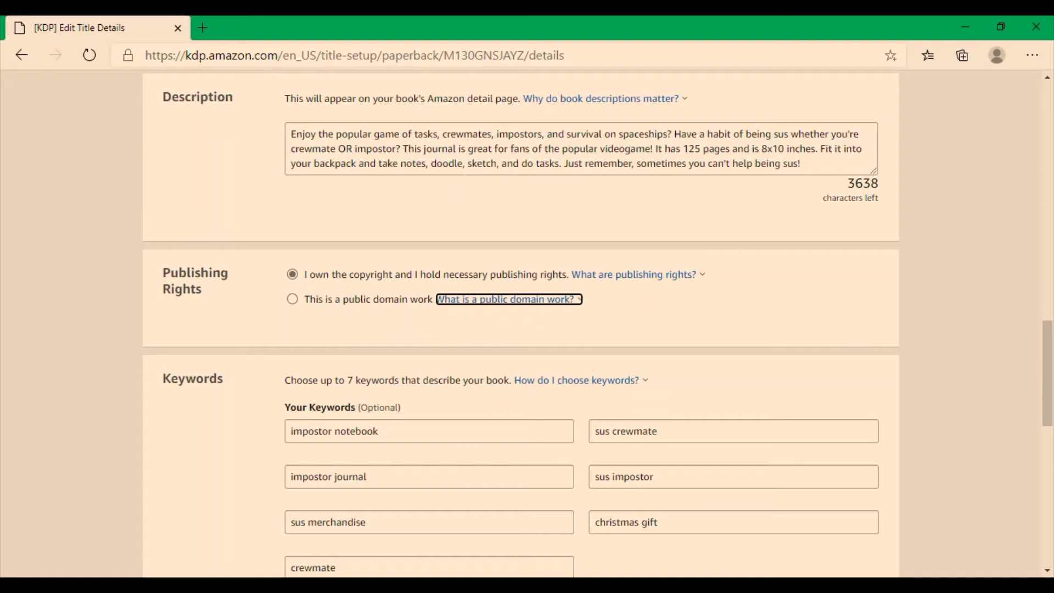
scroll(648, 214, "down", 4)
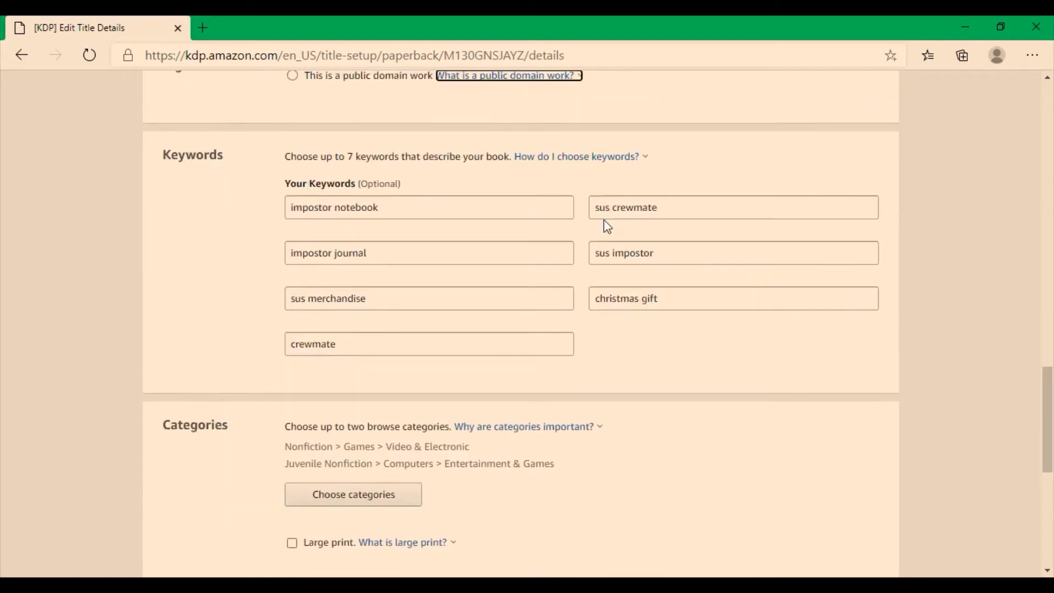
scroll(487, 174, "up", 3)
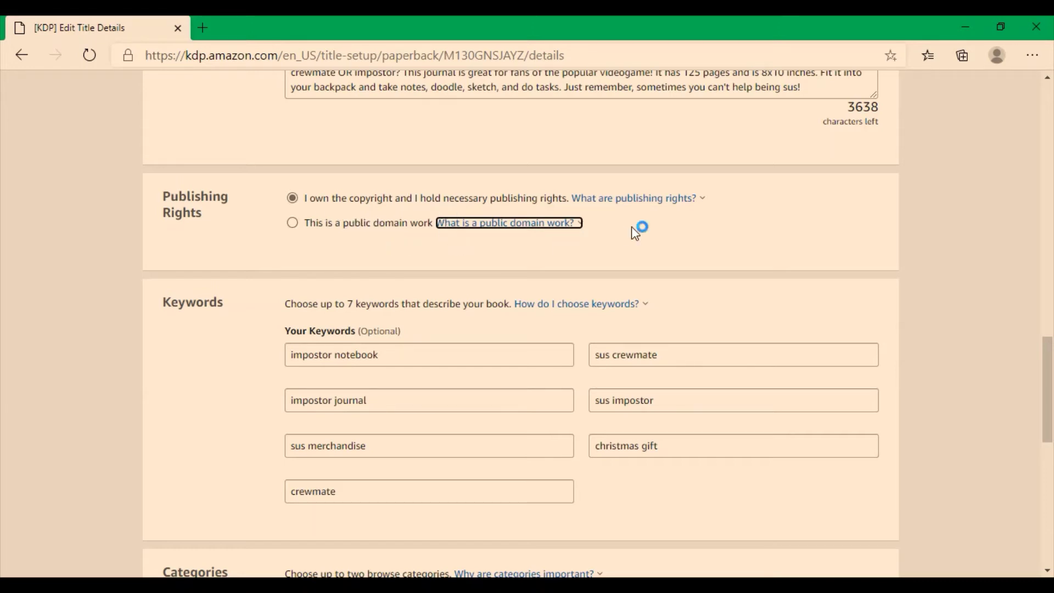
scroll(282, 294, "down", 3)
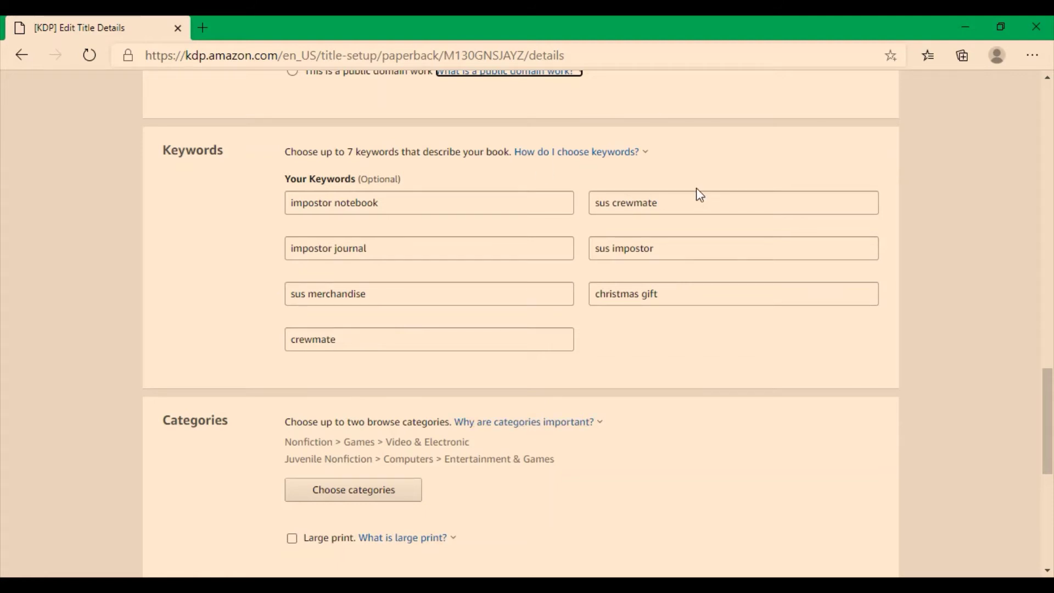
scroll(604, 236, "up", 15)
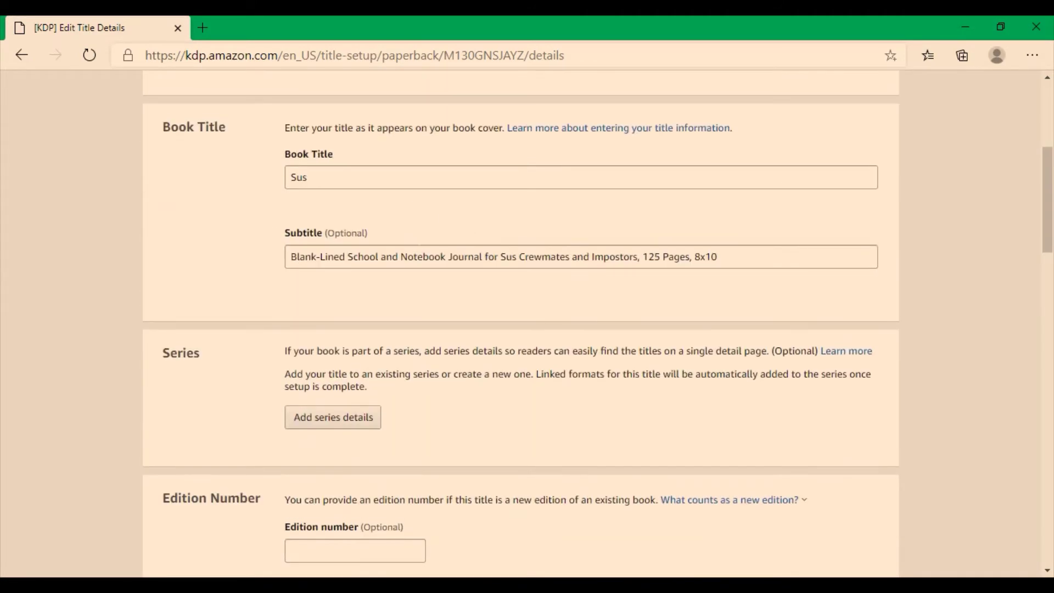
scroll(460, 349, "down", 6)
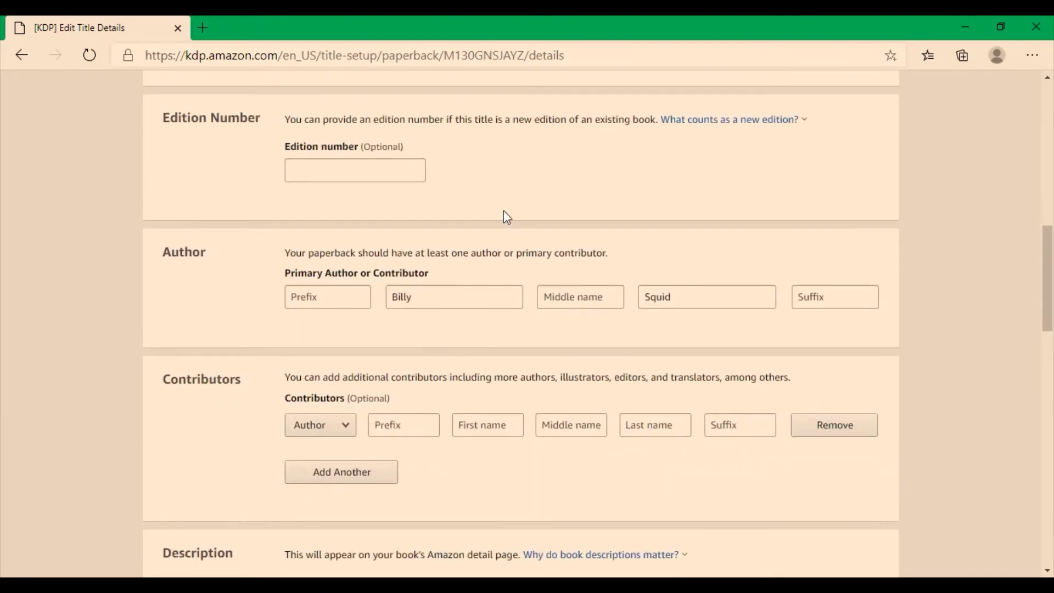
scroll(556, 343, "down", 3)
scroll(468, 377, "down", 6)
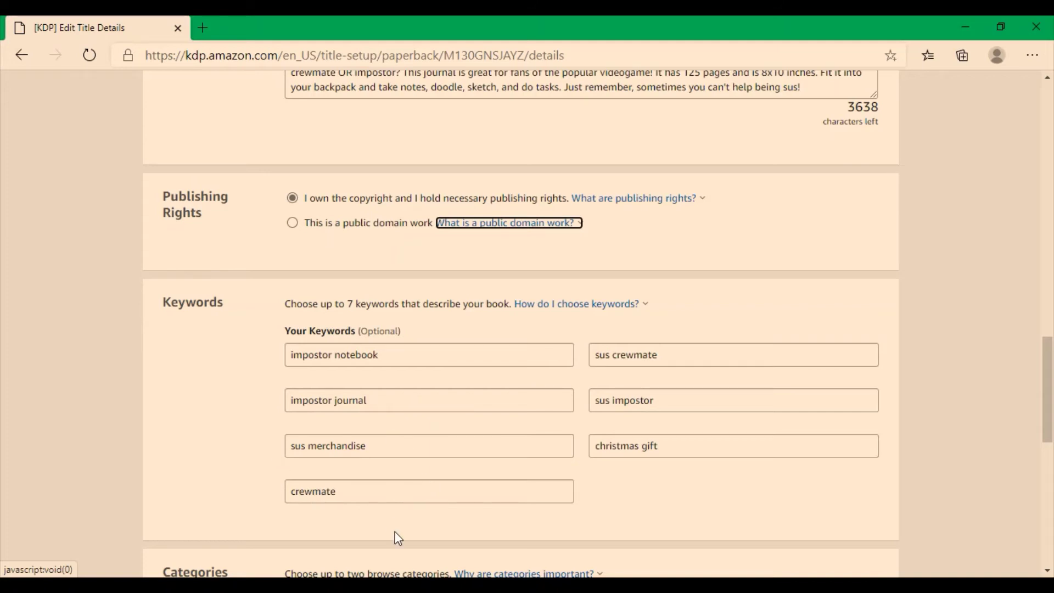
scroll(602, 346, "down", 3)
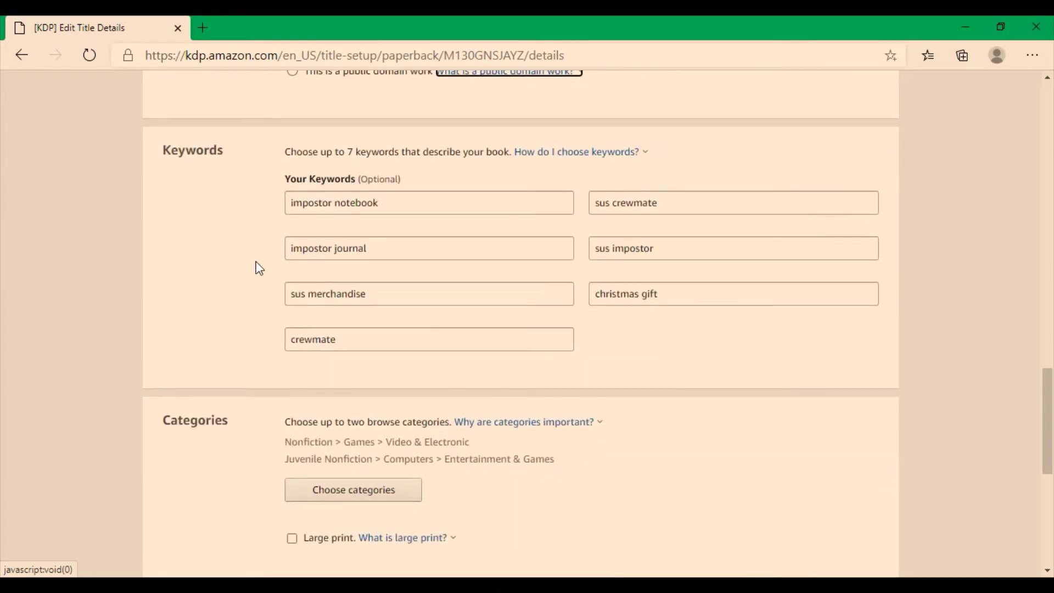
Step: Examine the browse categories, the explanation of why categories matter, and the large print and adult content settings
scroll(669, 339, "down", 4)
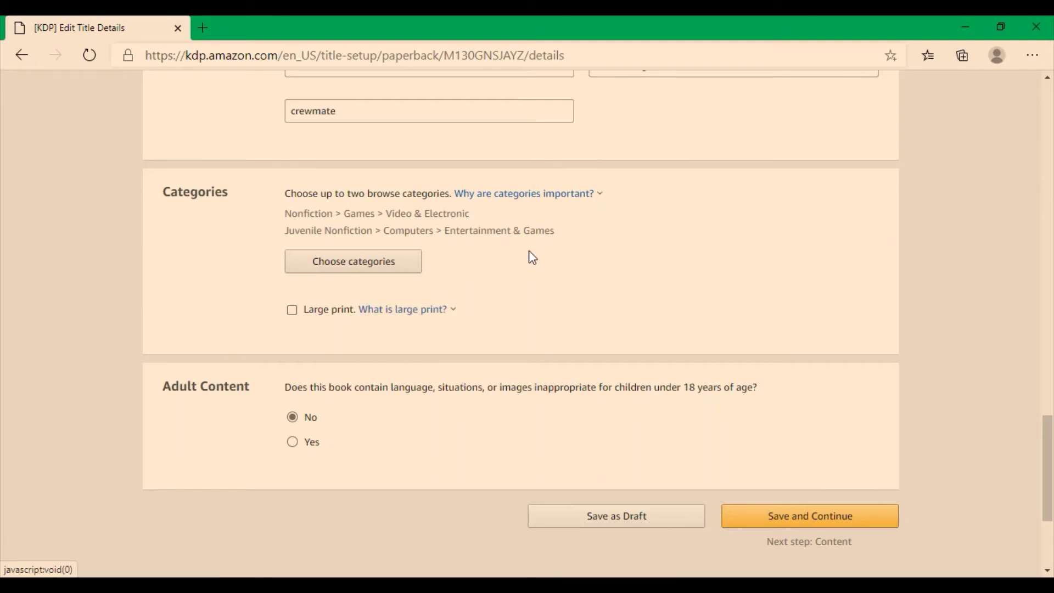
left_click(541, 193)
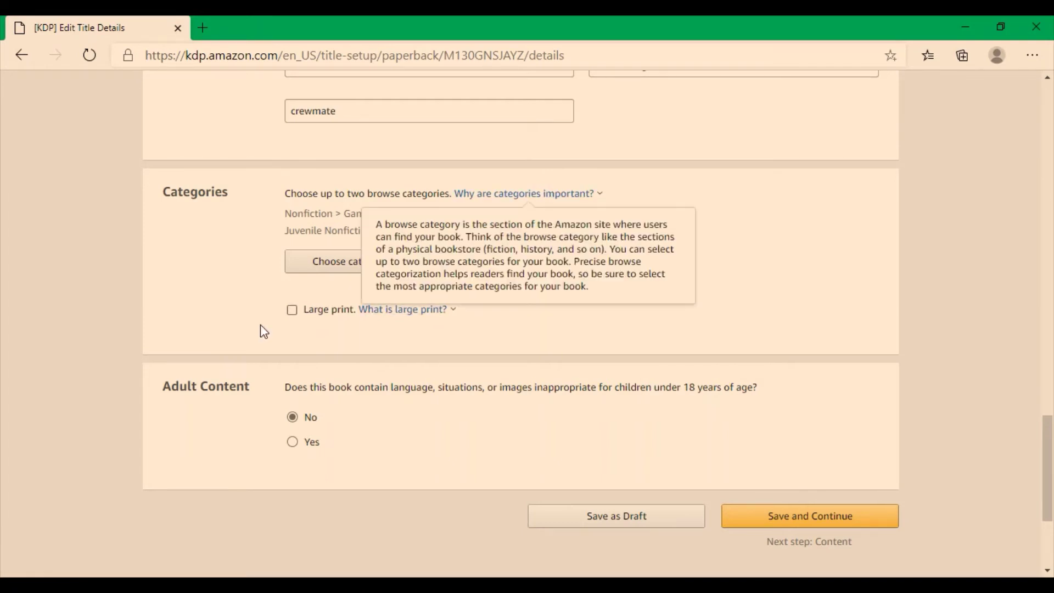
left_click(211, 210)
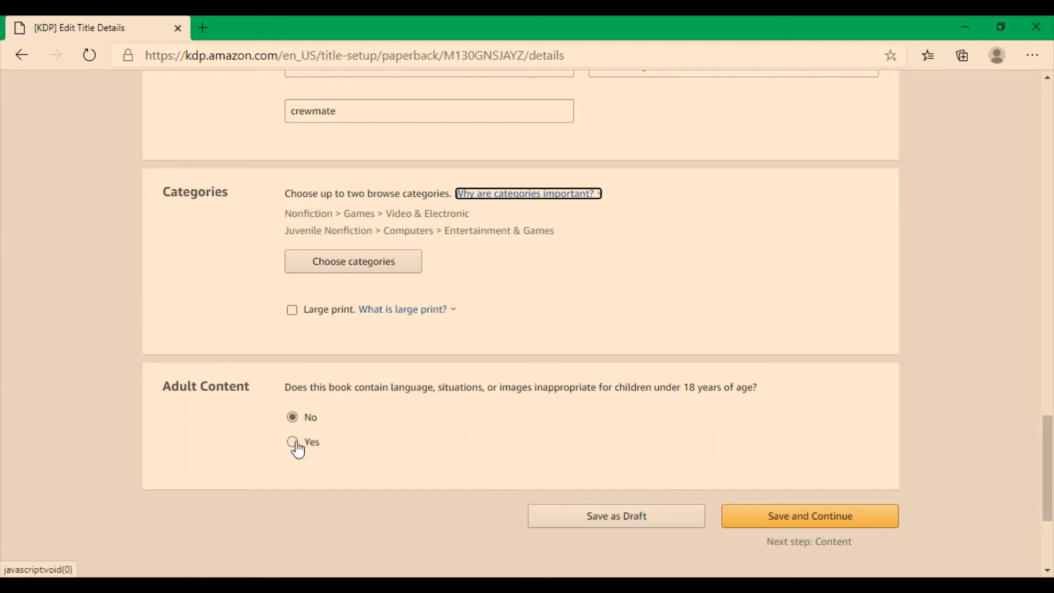
scroll(721, 220, "down", 1)
scroll(636, 263, "up", 2)
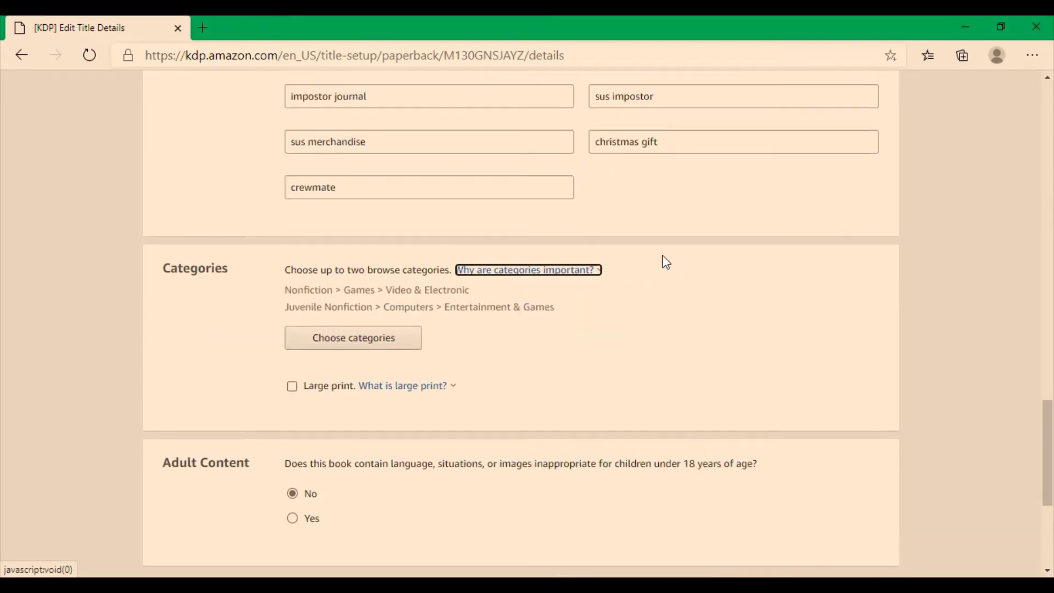
scroll(633, 269, "down", 2)
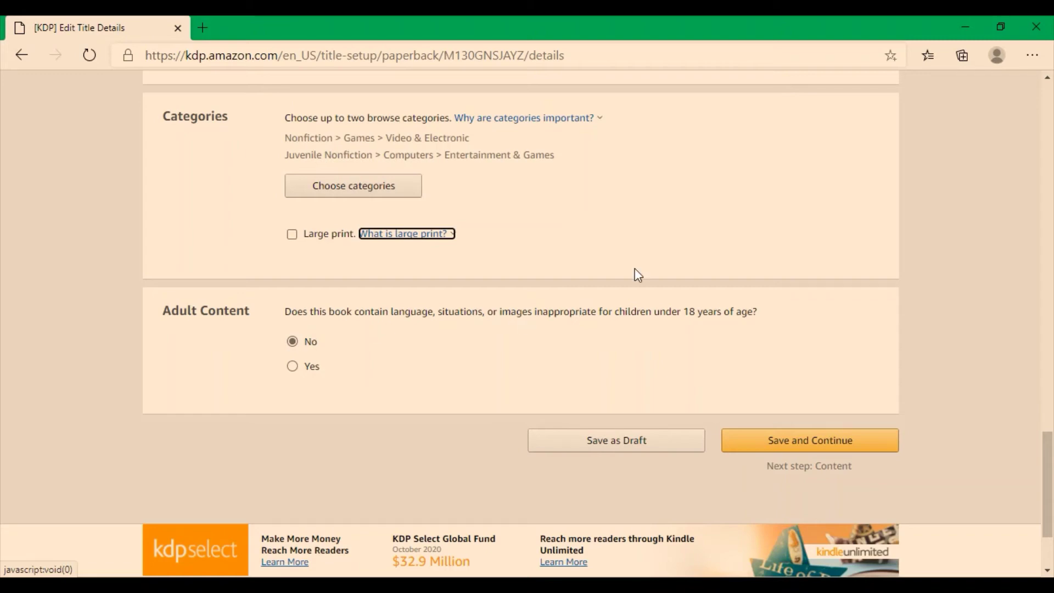
Step: Leave the paperback details and go to the title's content setup page
scroll(654, 242, "up", 8)
scroll(657, 235, "down", 6)
scroll(654, 228, "up", 20)
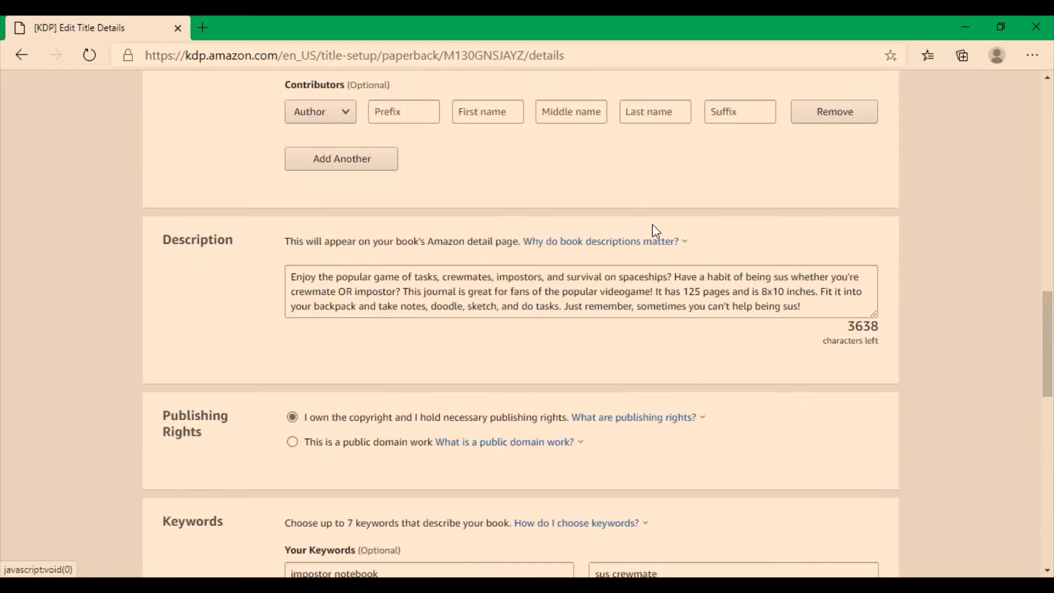
left_click(489, 250)
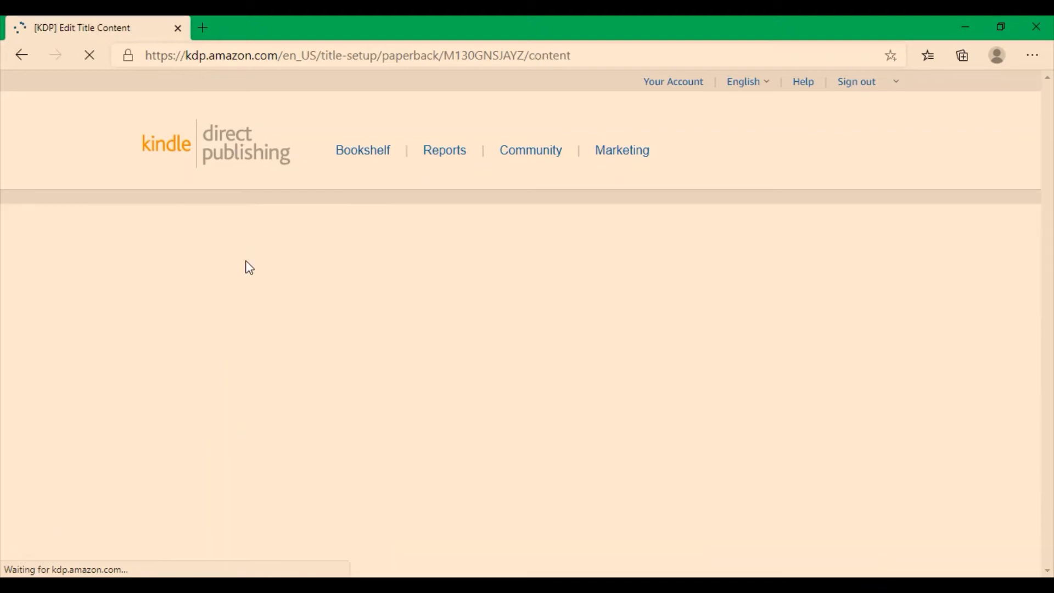
Step: Review the ISBN, publication date and print options, and set the paperback cover finish to Glossy
scroll(538, 312, "down", 4)
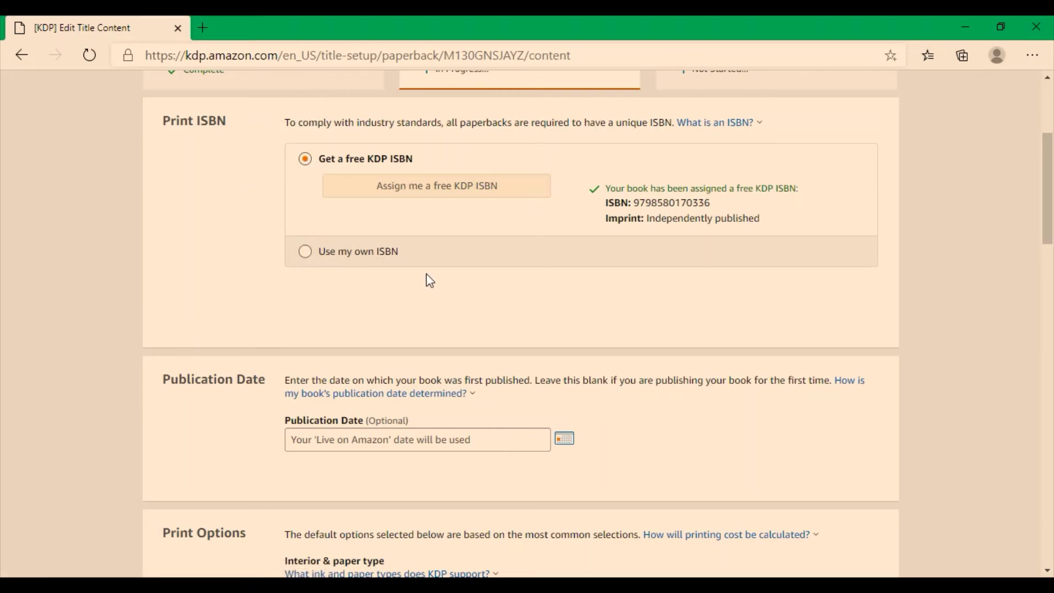
scroll(582, 287, "down", 5)
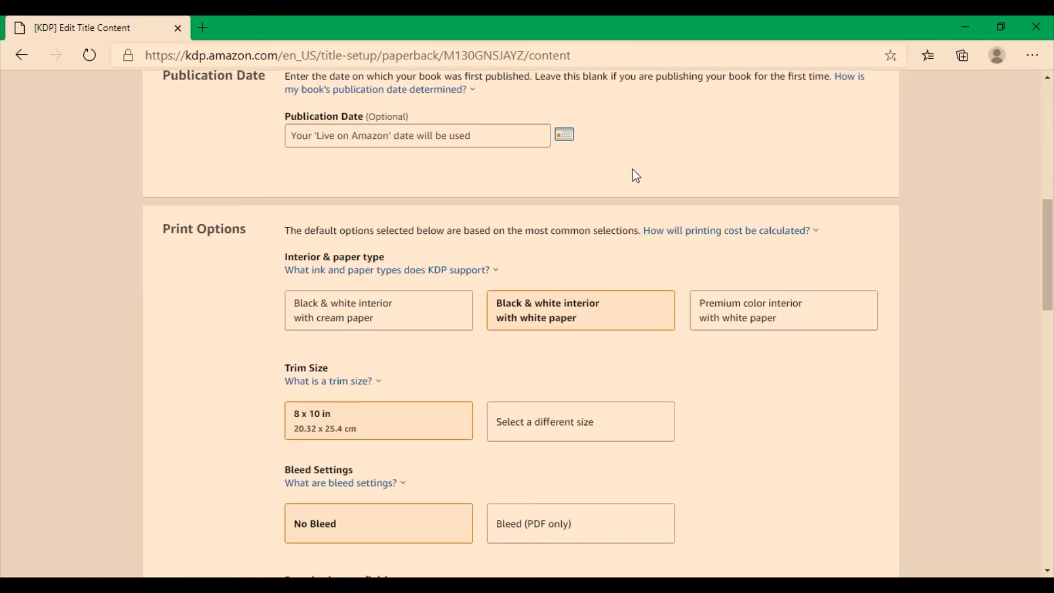
scroll(636, 176, "down", 3)
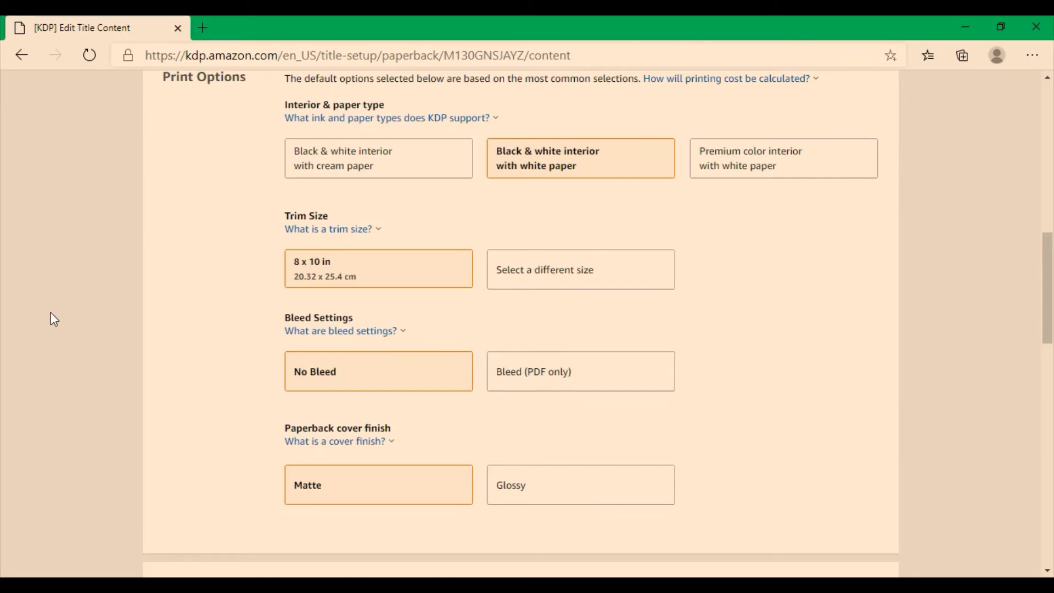
scroll(52, 313, "down", 4)
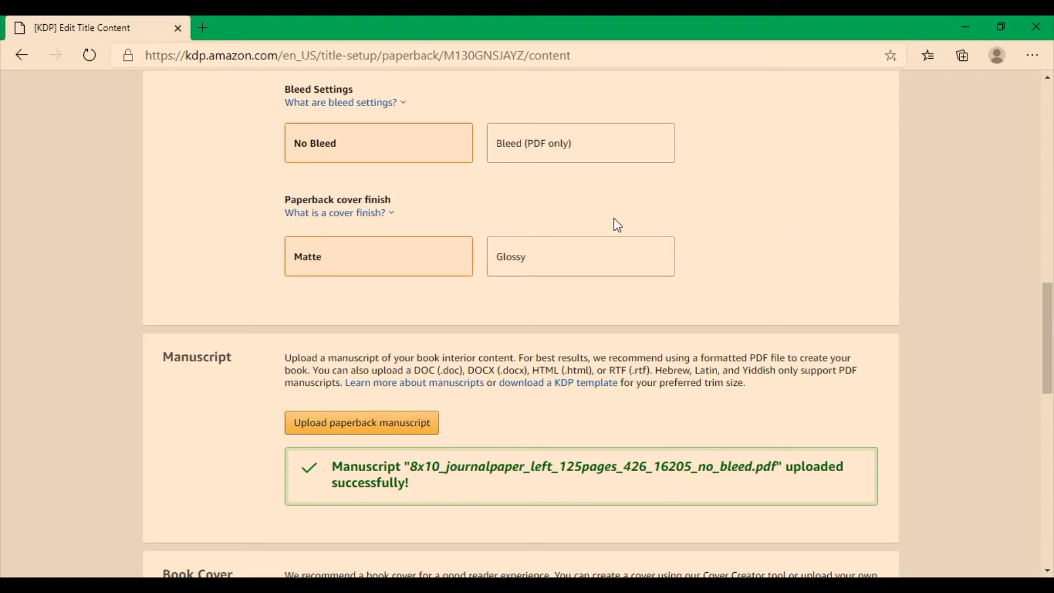
left_click(575, 247)
Step: Check the uploaded manuscript and book cover, and launch the book preview
scroll(687, 198, "down", 4)
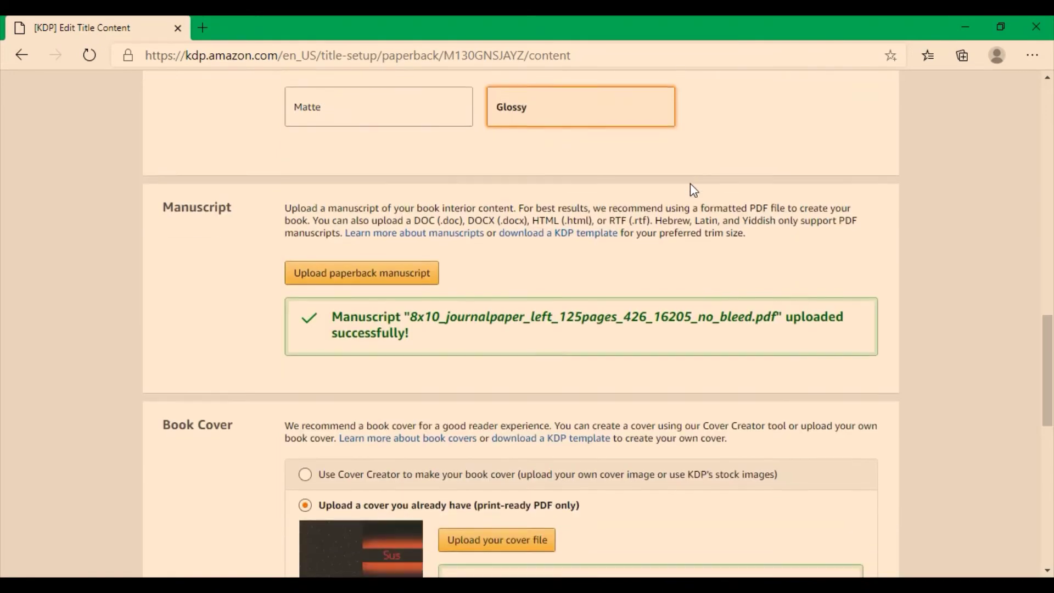
scroll(217, 165, "down", 4)
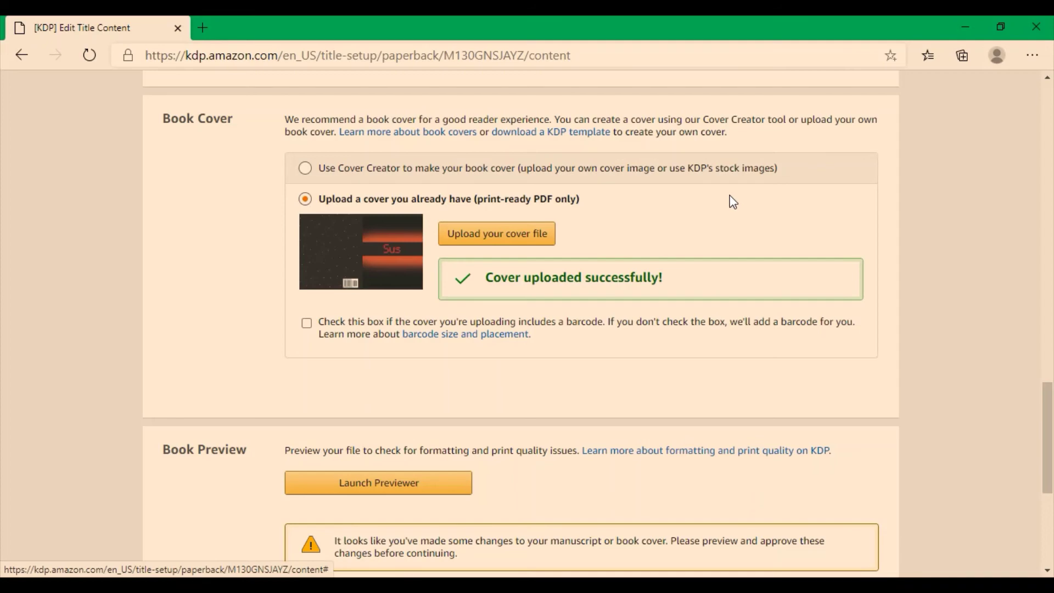
scroll(731, 189, "up", 5)
scroll(728, 188, "down", 1)
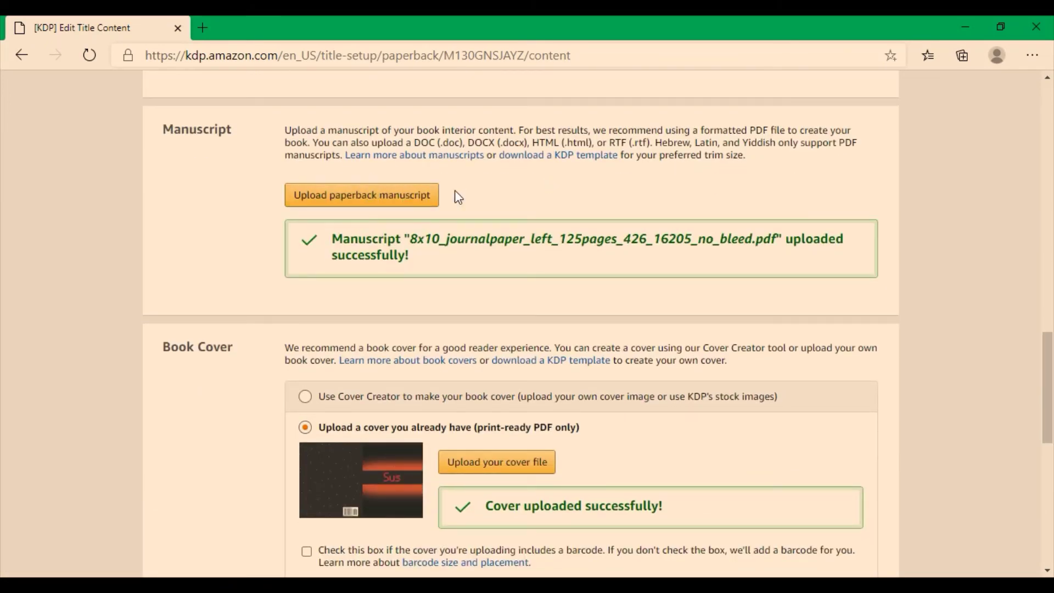
scroll(622, 297, "down", 3)
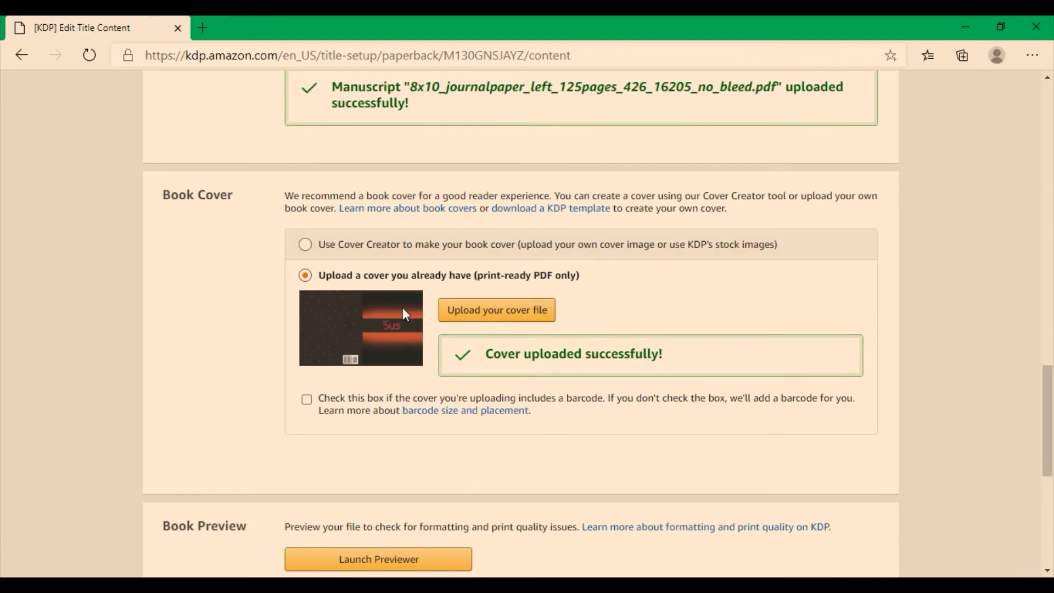
scroll(611, 226, "down", 6)
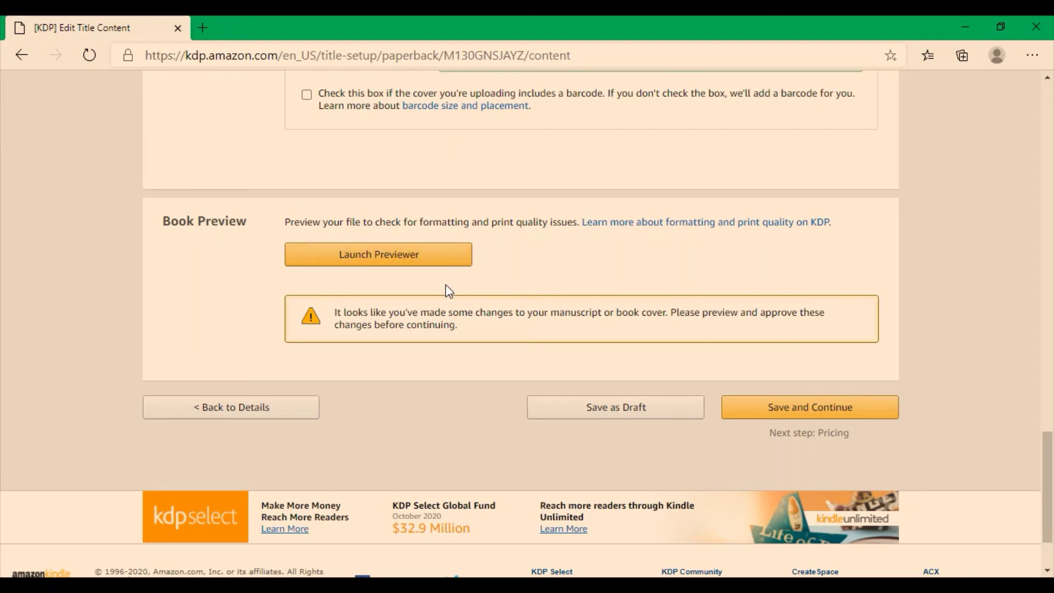
left_click(390, 257)
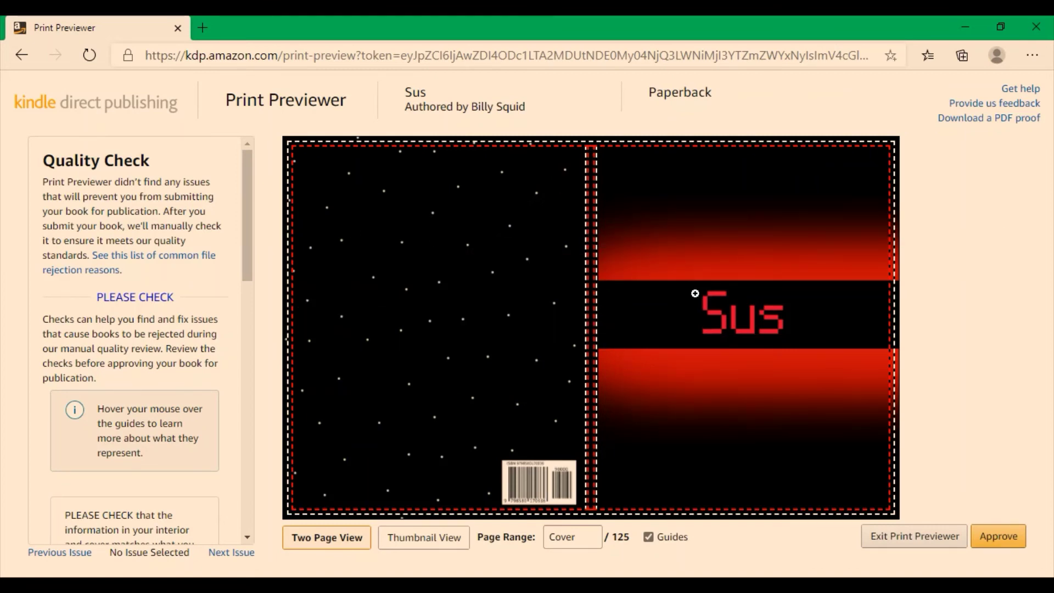
Step: In the Print Previewer, examine the quality check notes and the cover's position relative to the guide lines
mouse_move(696, 293)
scroll(90, 299, "down", 3)
scroll(169, 313, "down", 8)
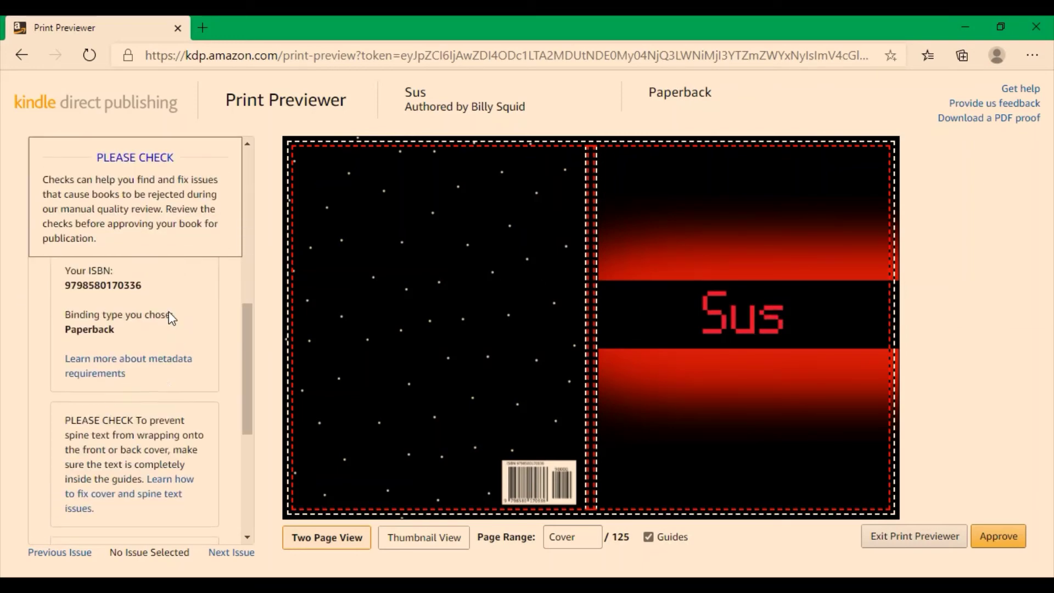
scroll(137, 340, "up", 10)
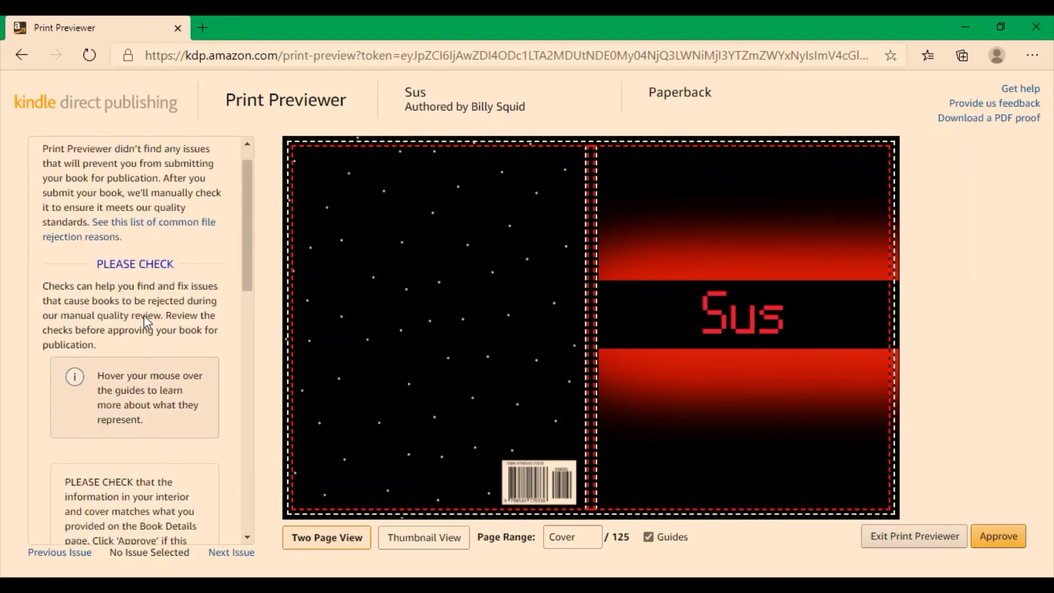
scroll(137, 340, "down", 4)
scroll(137, 340, "down", 6)
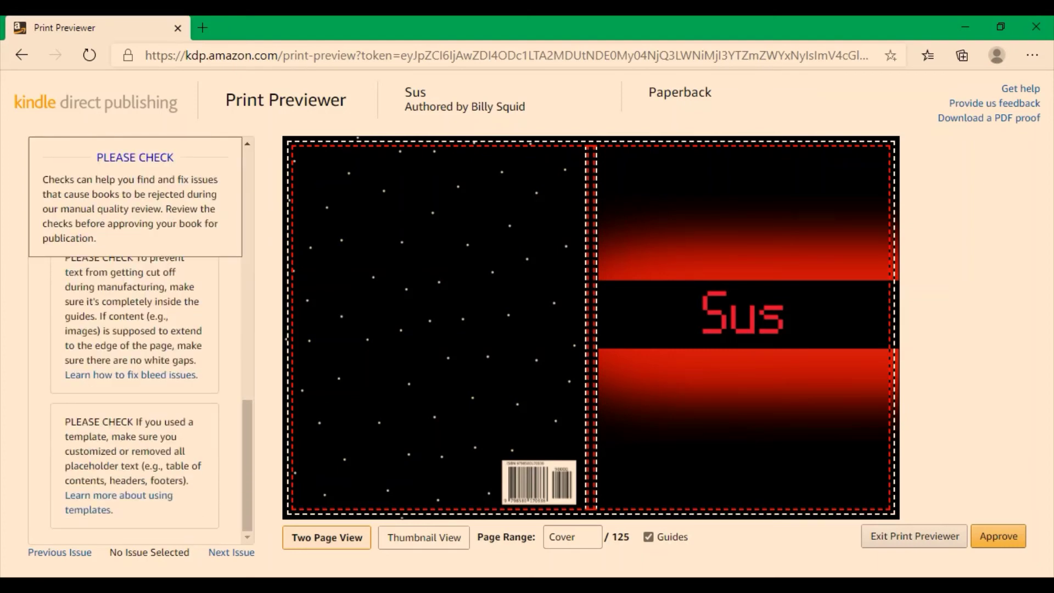
scroll(137, 337, "up", 10)
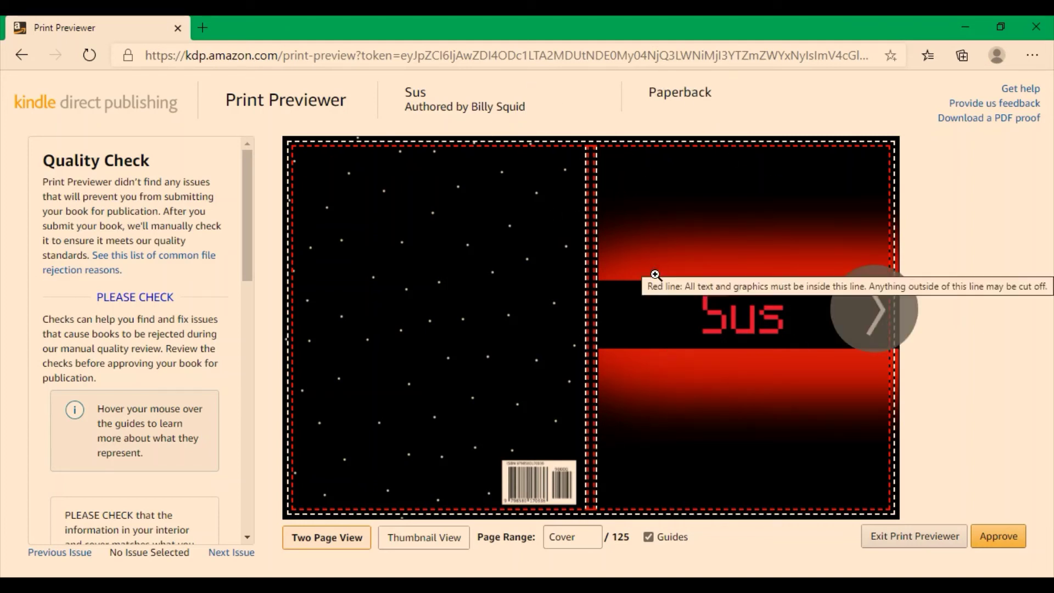
mouse_move(733, 229)
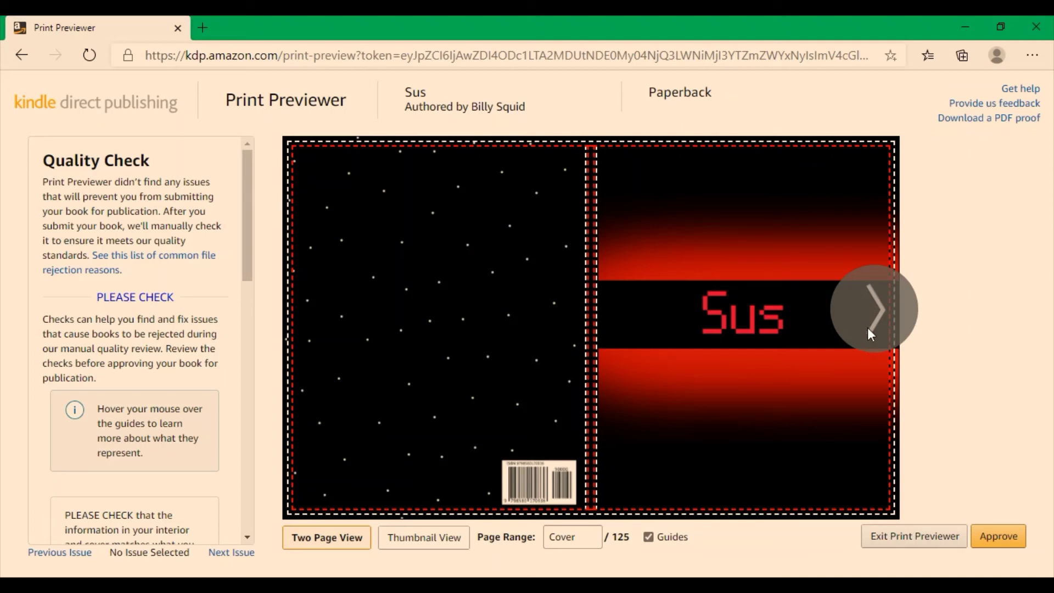
Step: Examine the journal's lined interior from page 1 onward, using the previewer's Thumbnail View
left_click(879, 310)
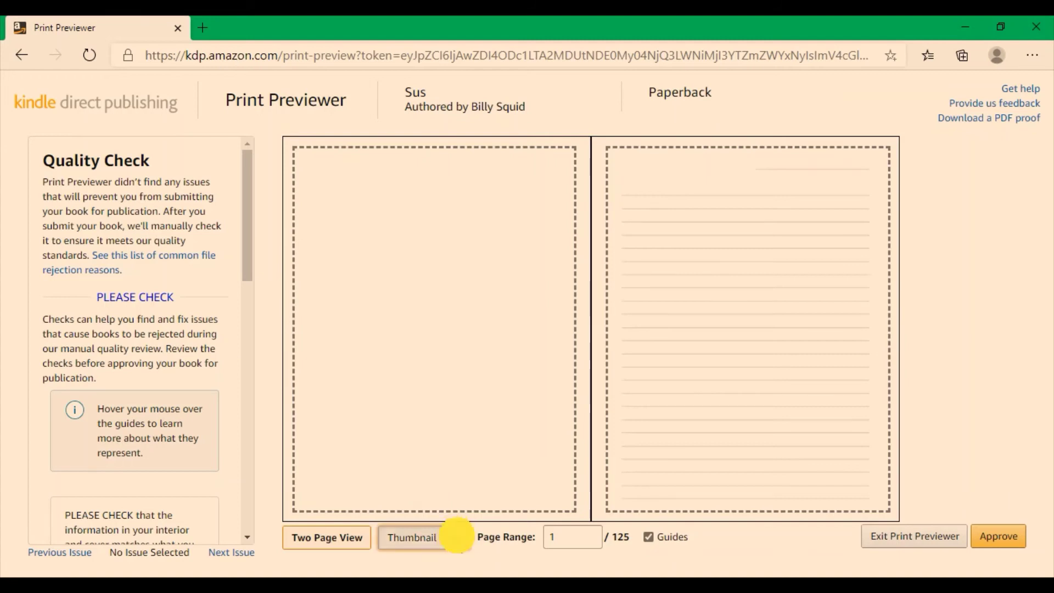
left_click(459, 537)
scroll(677, 312, "down", 2)
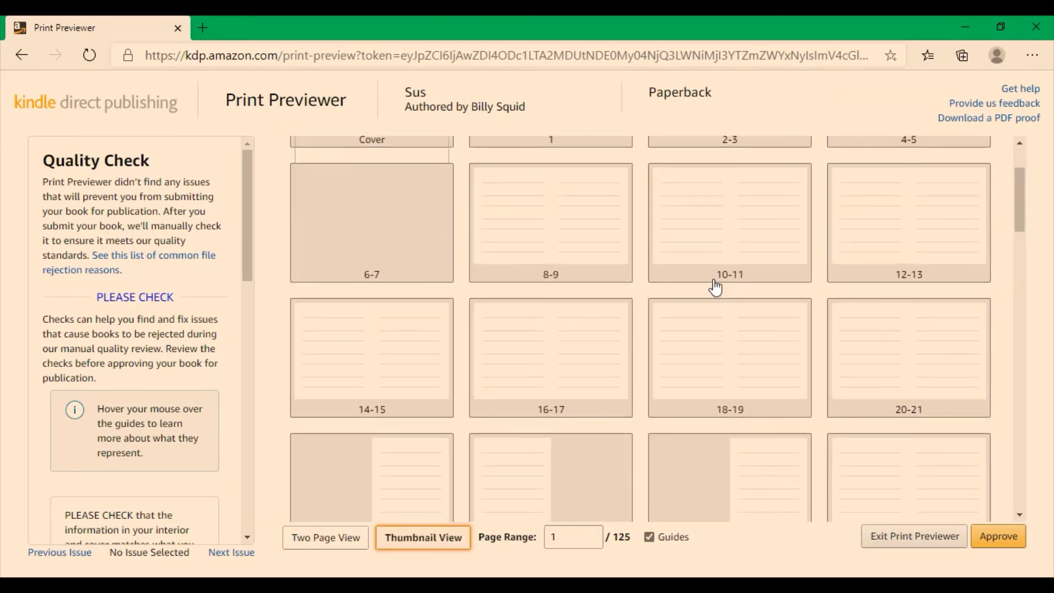
scroll(717, 286, "up", 2)
scroll(695, 269, "down", 20)
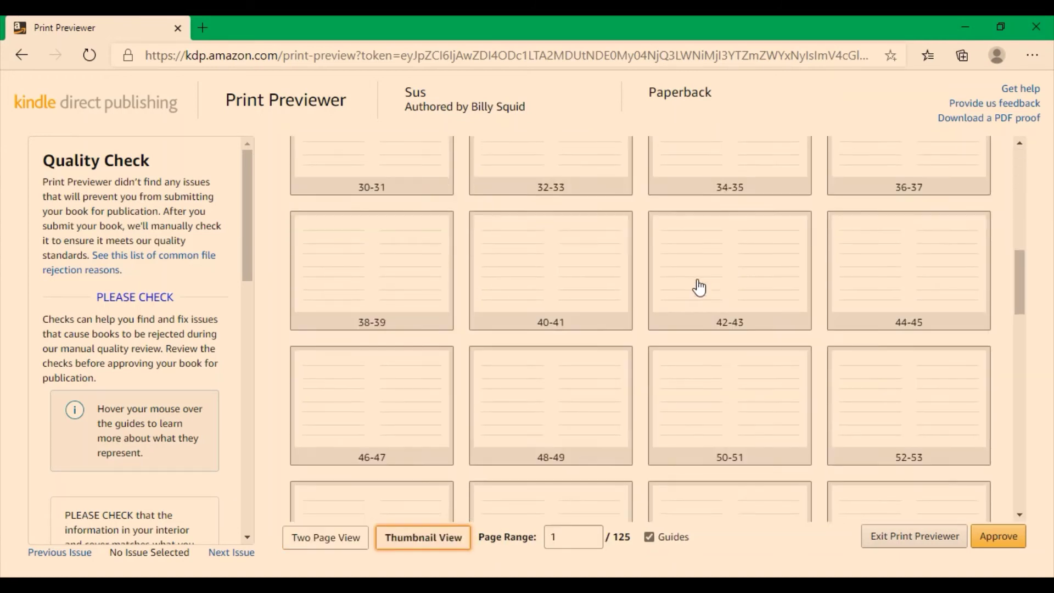
Step: Check the remaining interior thumbnails, and look through the journal's last spreads starting from pages 114-115
scroll(648, 254, "down", 5)
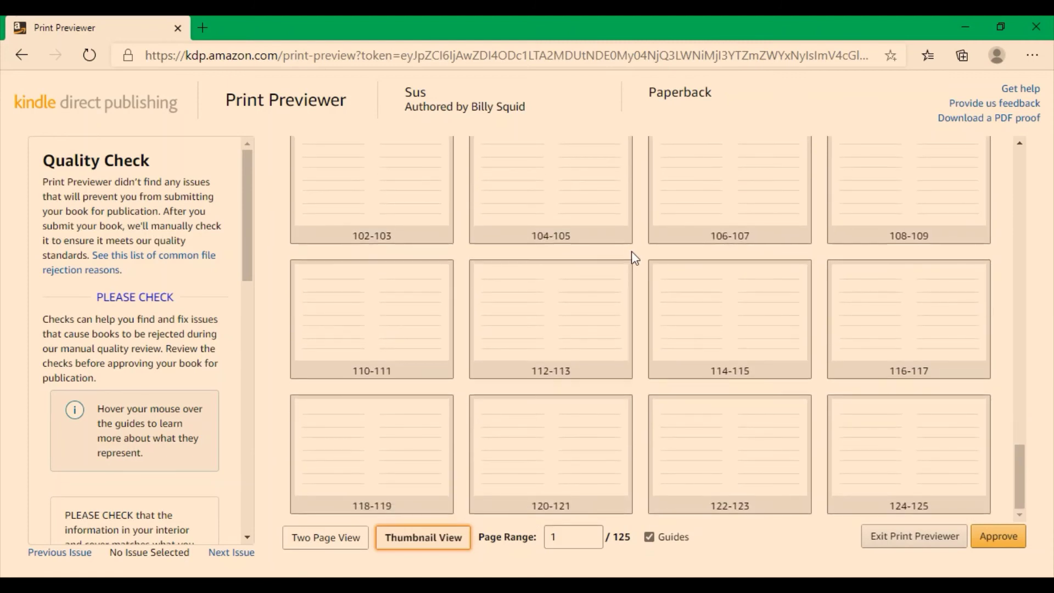
left_click(746, 336)
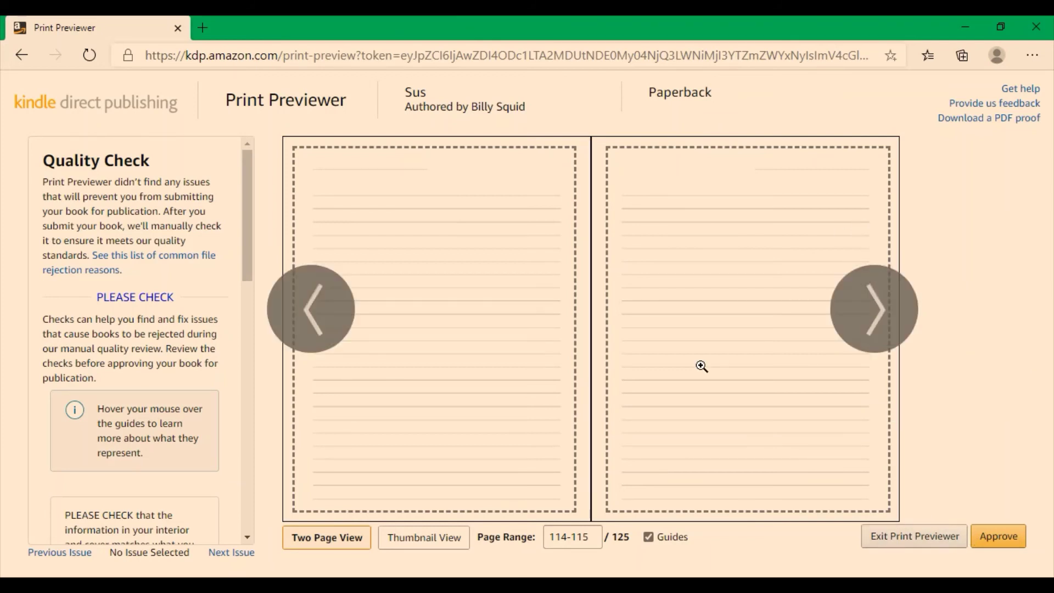
left_click(878, 316)
left_click(879, 318)
left_click(882, 320)
Step: Approve the print preview, and save the paperback content to continue to pricing
left_click(1012, 536)
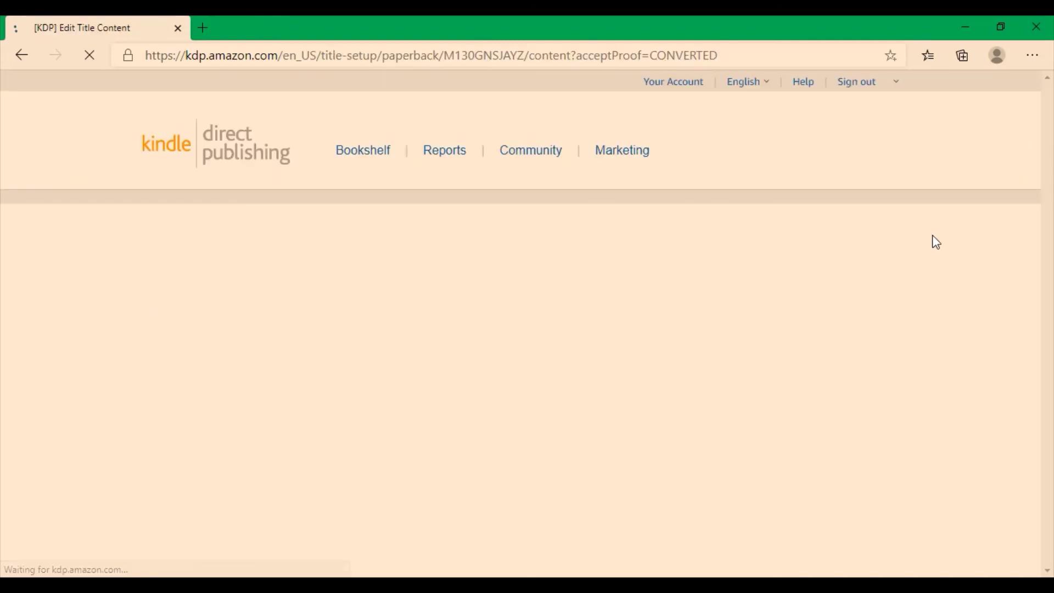
scroll(489, 325, "down", 3)
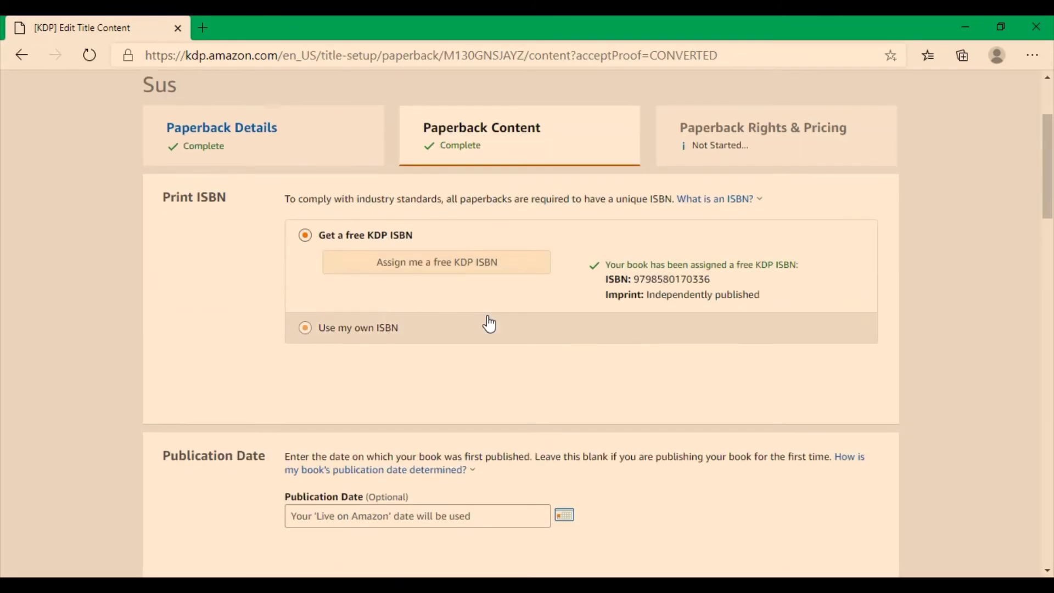
scroll(571, 279, "down", 20)
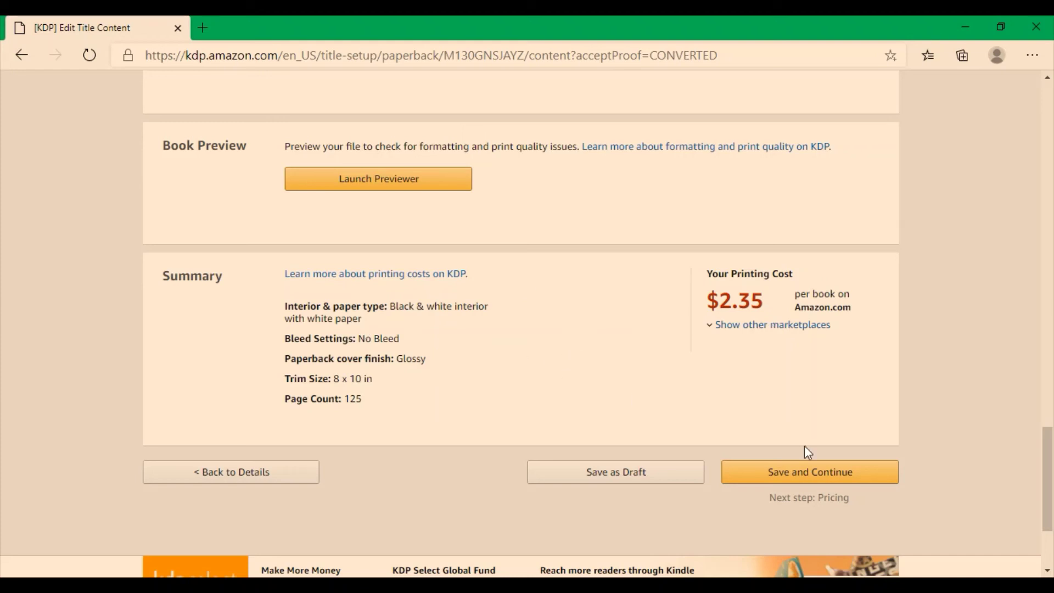
left_click(805, 477)
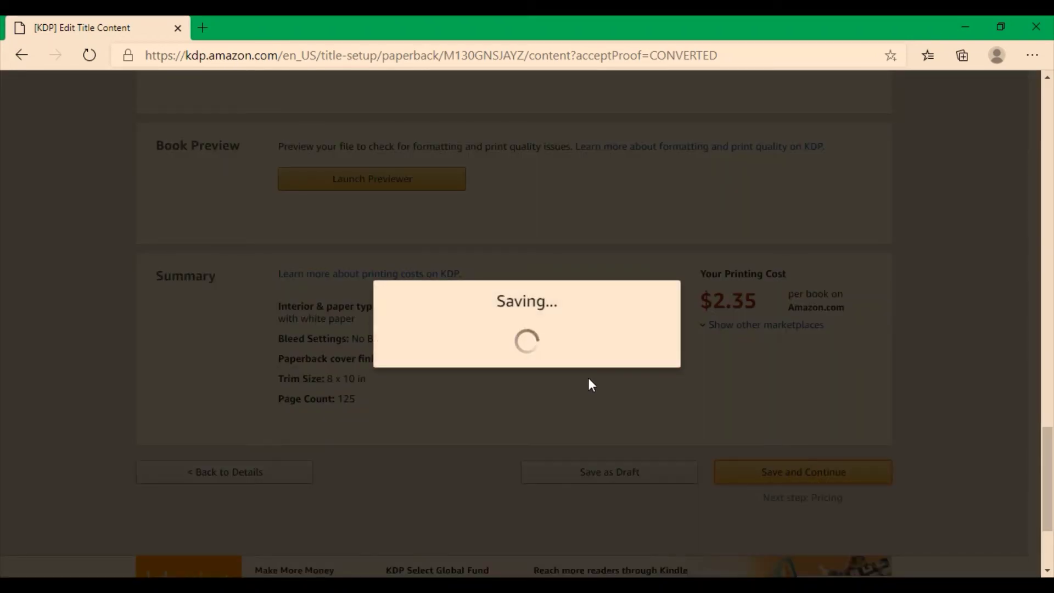
scroll(572, 207, "up", 17)
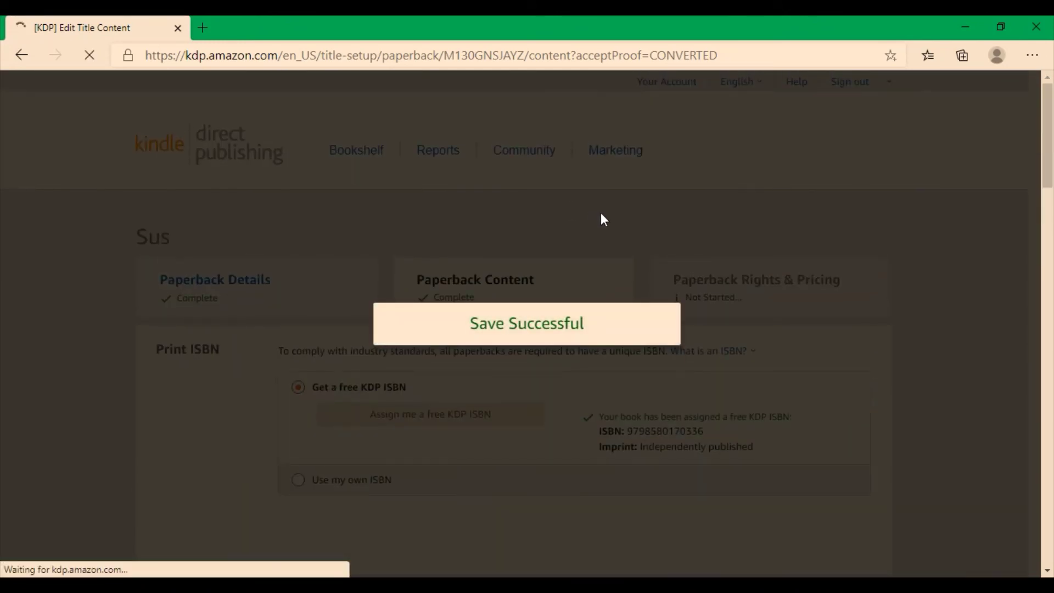
Step: Review the distribution territories and enable Expanded Distribution for the paperback
scroll(626, 296, "down", 4)
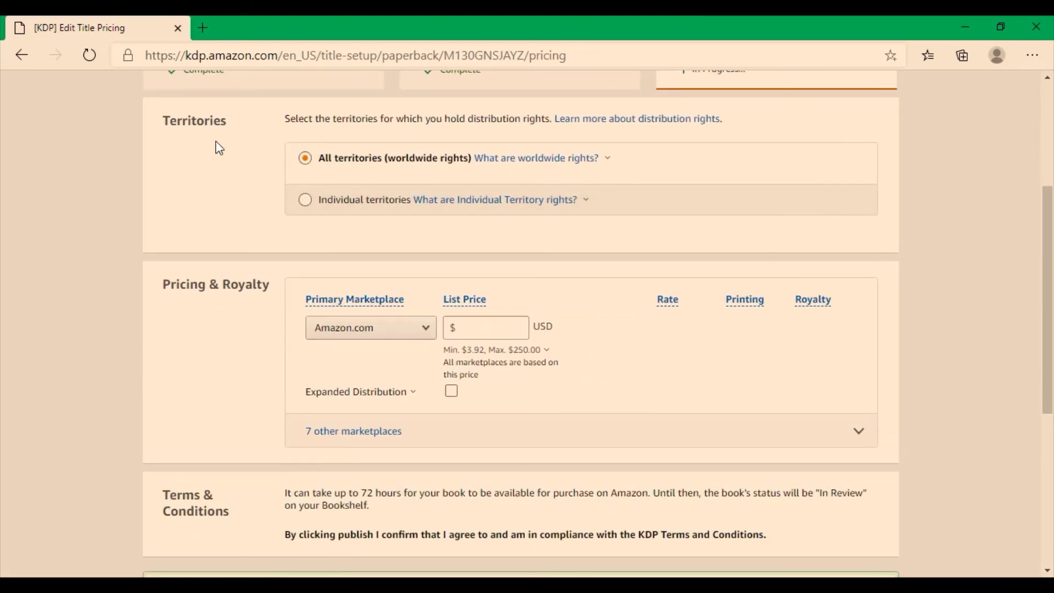
scroll(213, 148, "up", 1)
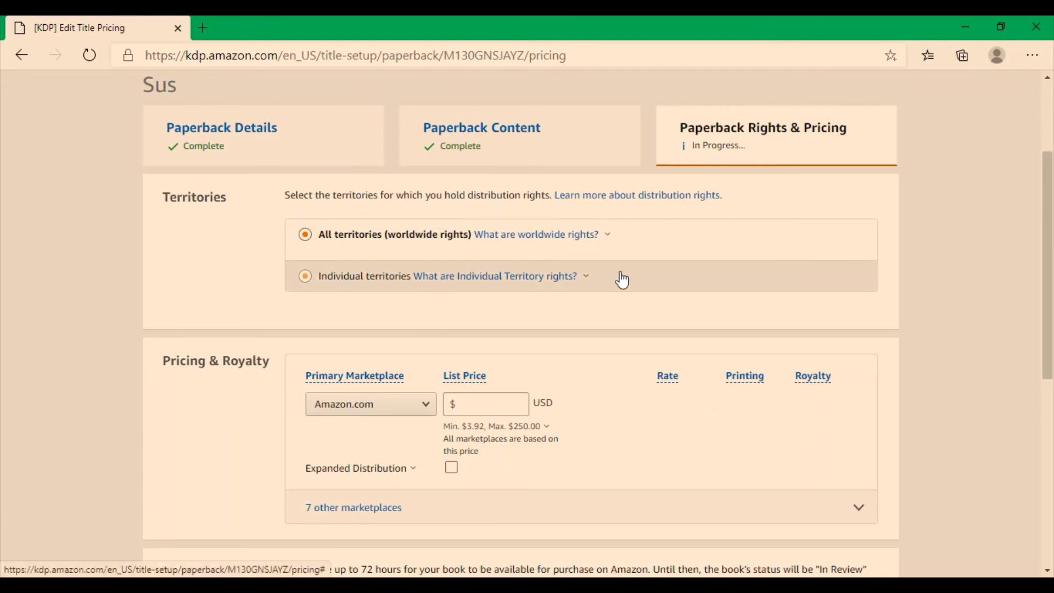
scroll(958, 247, "down", 3)
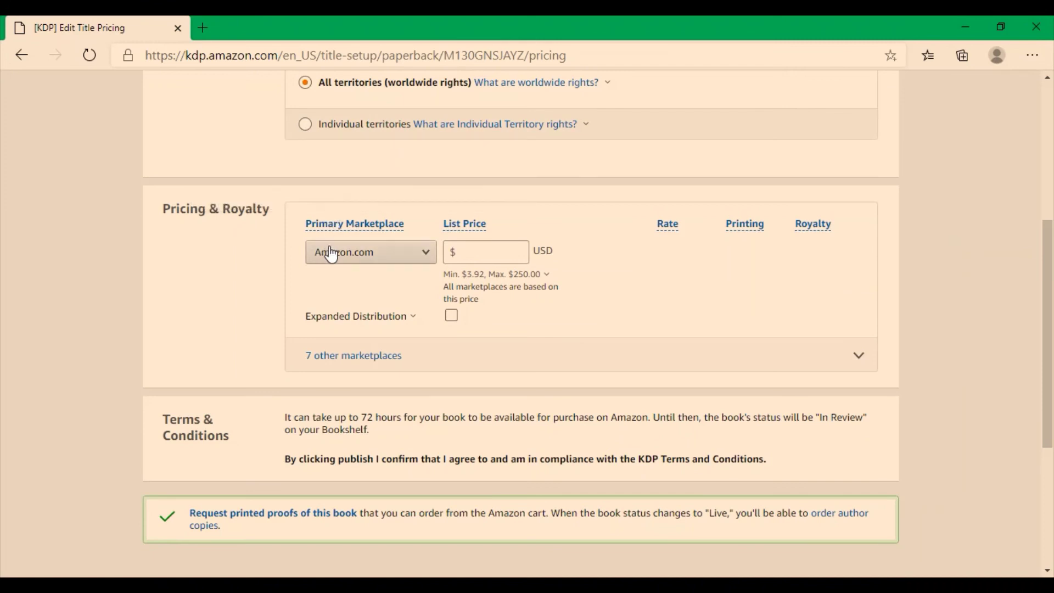
left_click(546, 274)
left_click(456, 317)
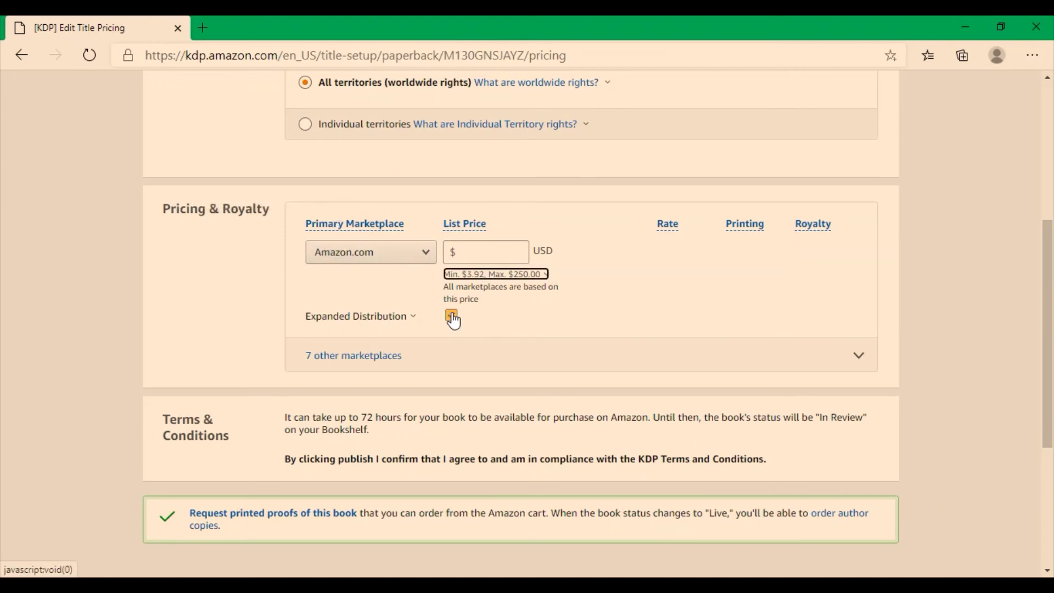
left_click(453, 318)
left_click(455, 319)
scroll(394, 322, "down", 2)
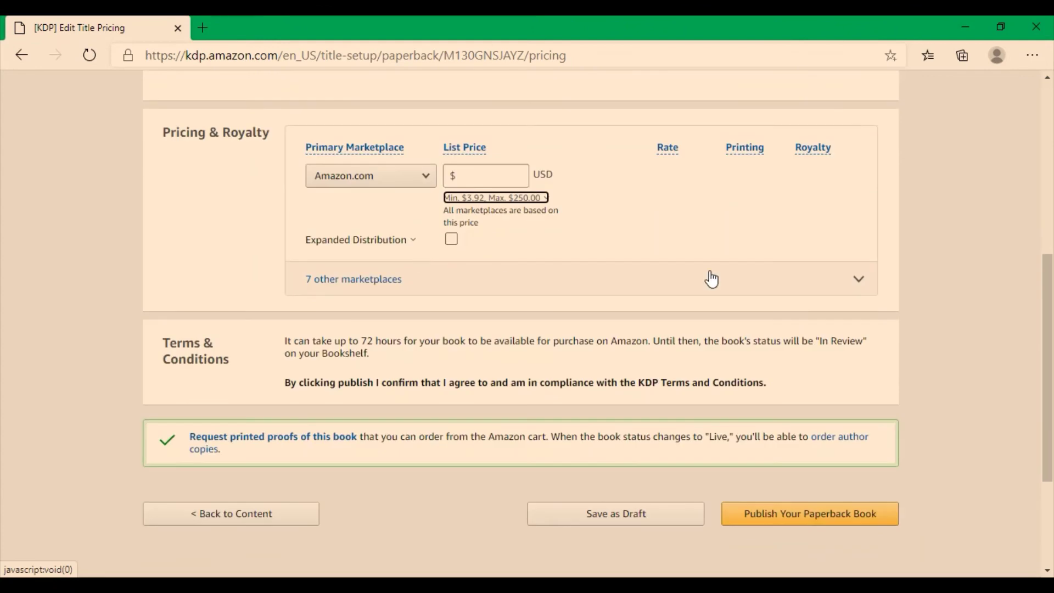
left_click(452, 242)
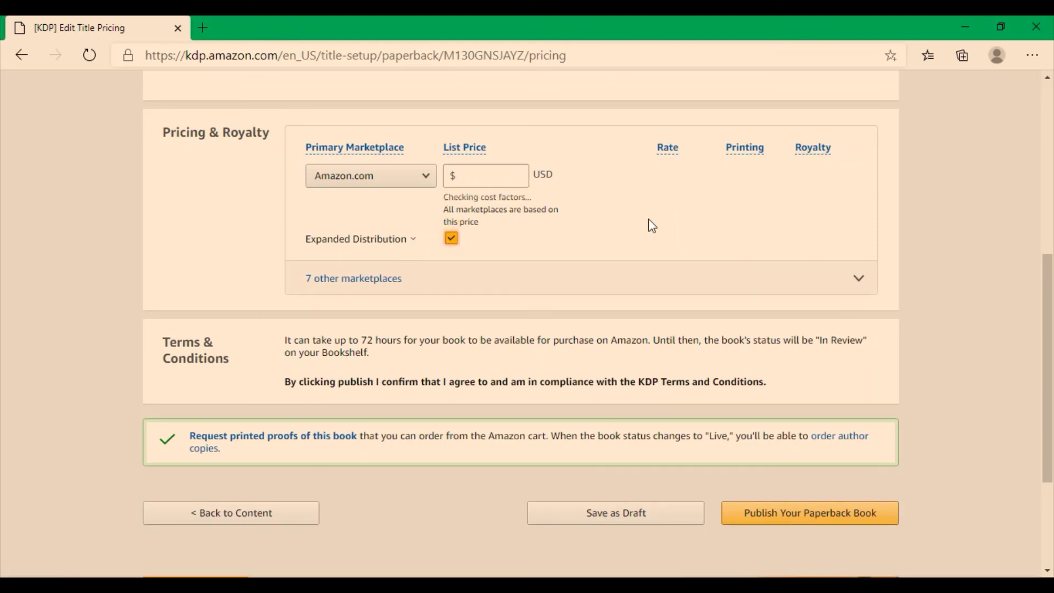
Step: Check the minimum list price explanation, and set the Amazon.com list price to 8.50 USD
left_click(485, 175)
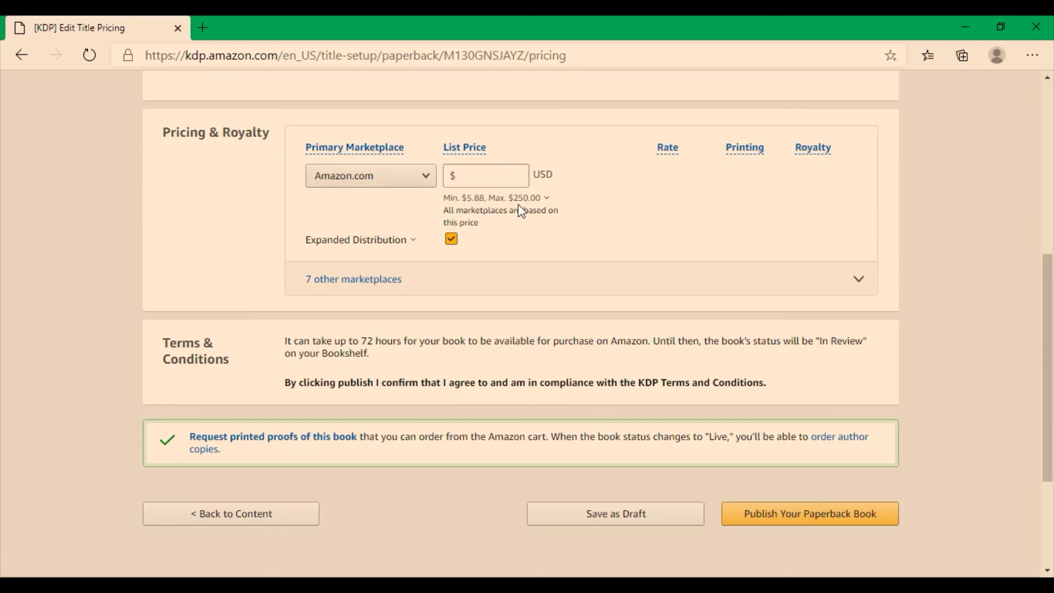
mouse_move(546, 203)
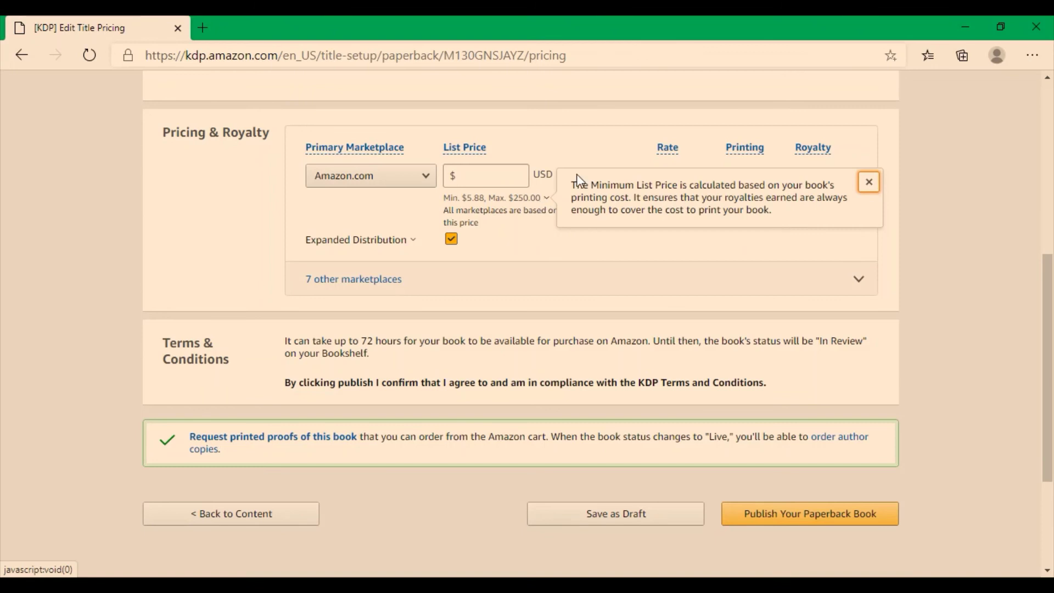
left_click(477, 177)
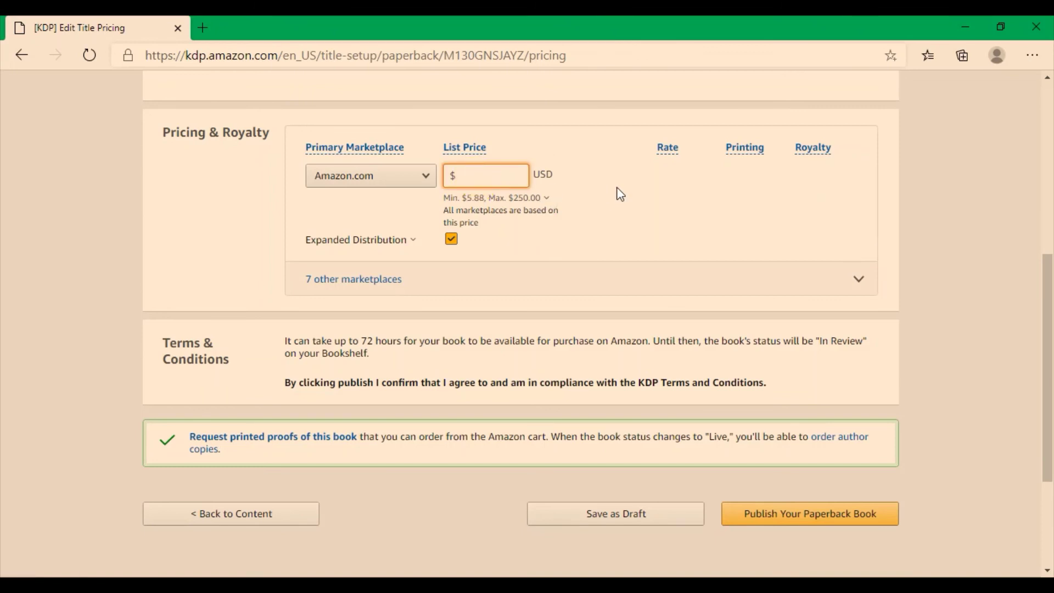
scroll(526, 199, "up", 1)
scroll(527, 198, "down", 1)
left_click(527, 176)
type("9")
key("BackSpace")
type("8.50")
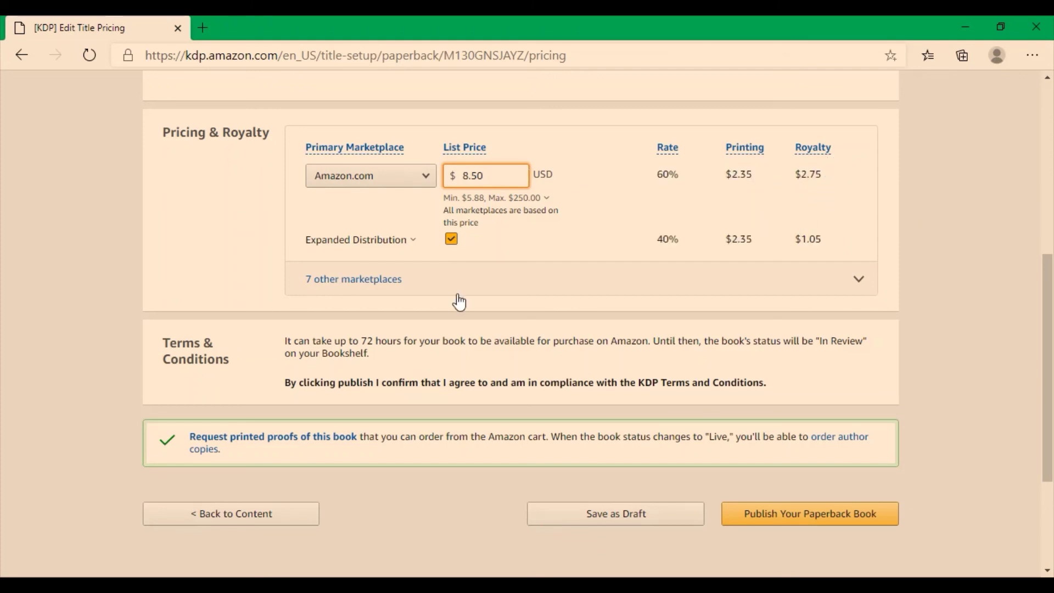
Step: Review the rights and pricing page, and publish the paperback book
scroll(60, 231, "down", 3)
scroll(55, 226, "up", 4)
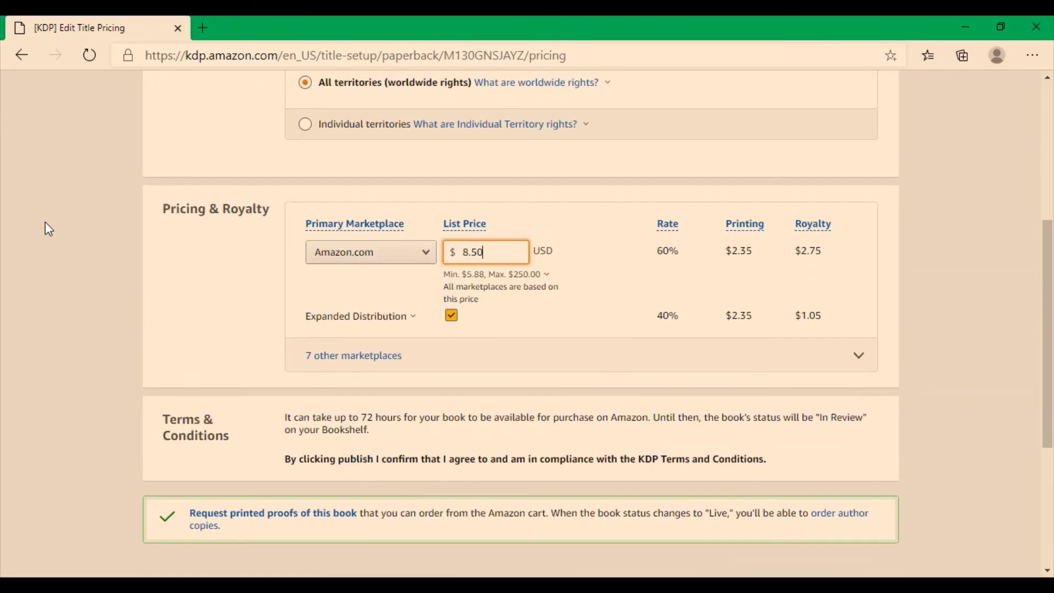
scroll(45, 222, "down", 3)
left_click(102, 171)
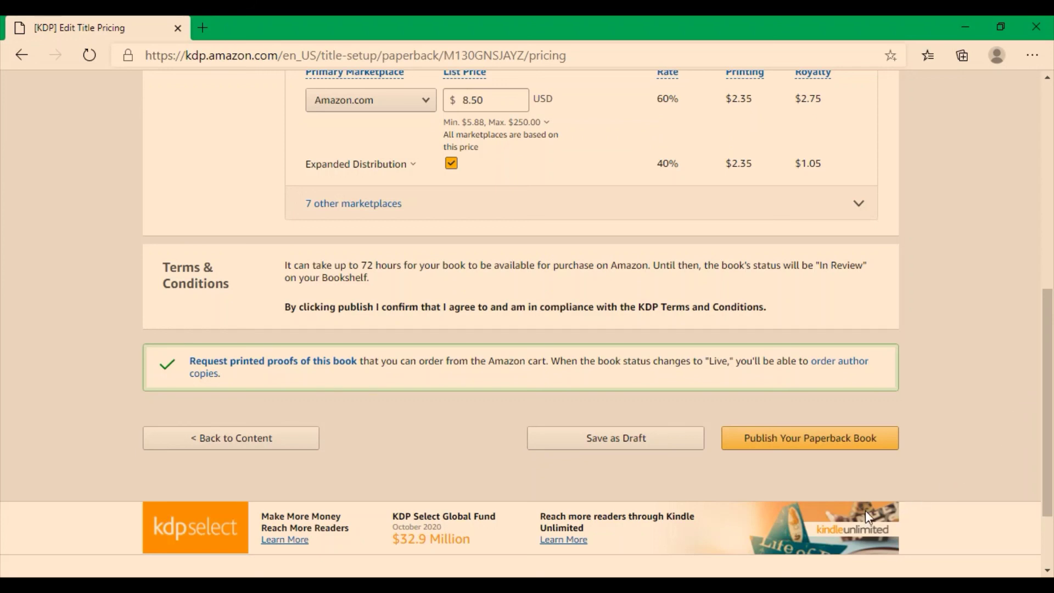
left_click(807, 449)
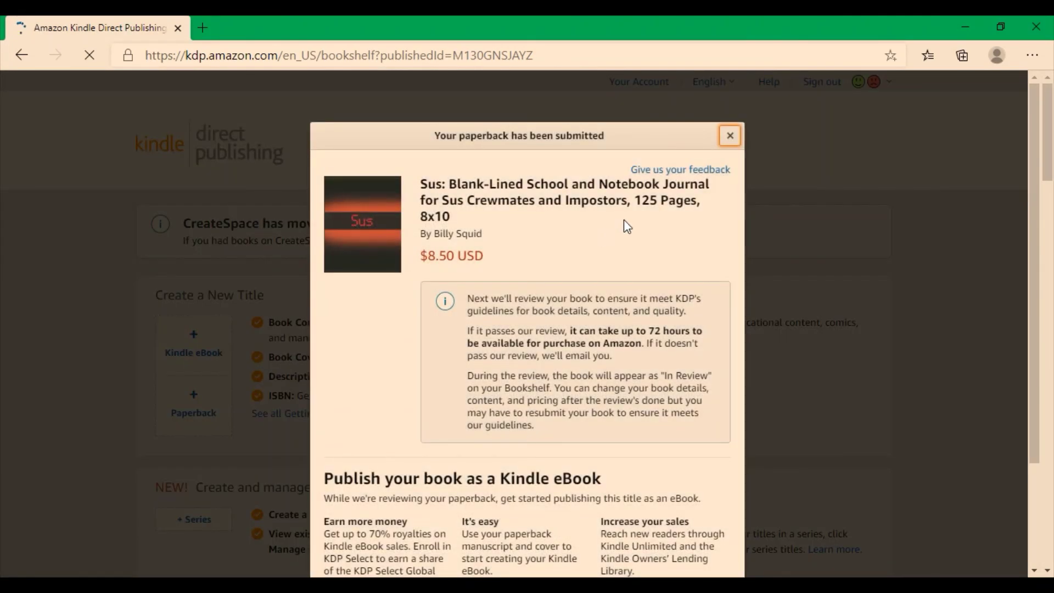
Step: Read through the paperback submission notice and dismiss it
scroll(549, 241, "down", 3)
scroll(550, 242, "up", 2)
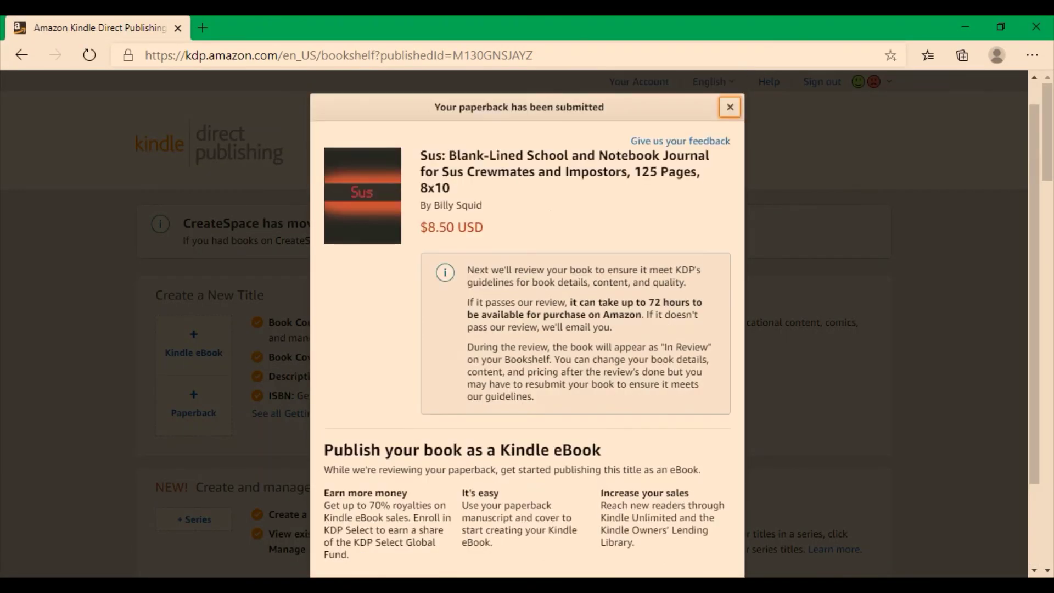
scroll(551, 242, "up", 1)
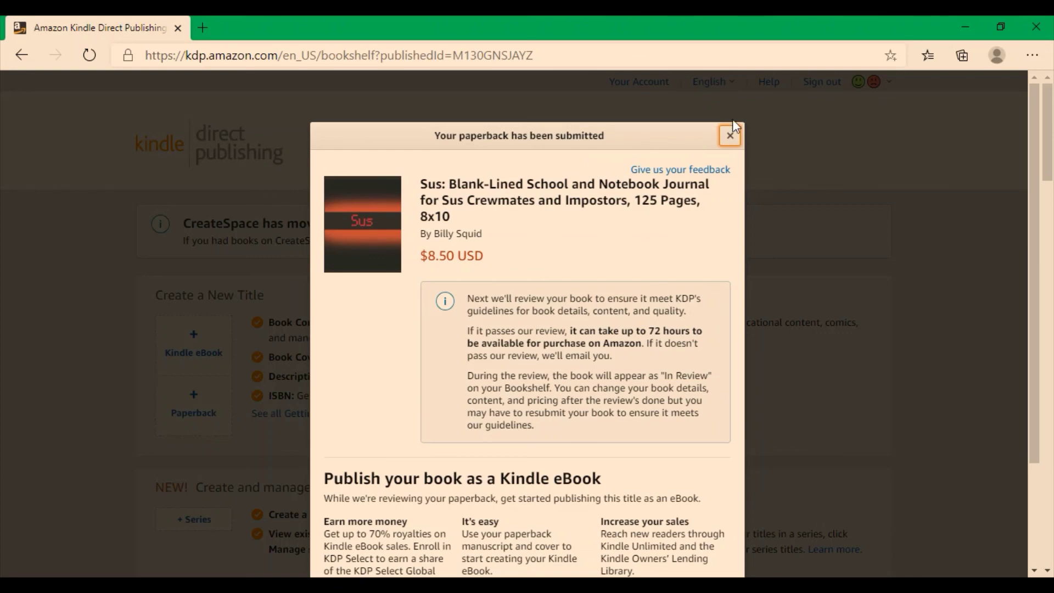
left_click(730, 135)
Step: Find the Sus journal among the bookshelf titles and read the explanation of its paperback publishing status
scroll(659, 212, "down", 4)
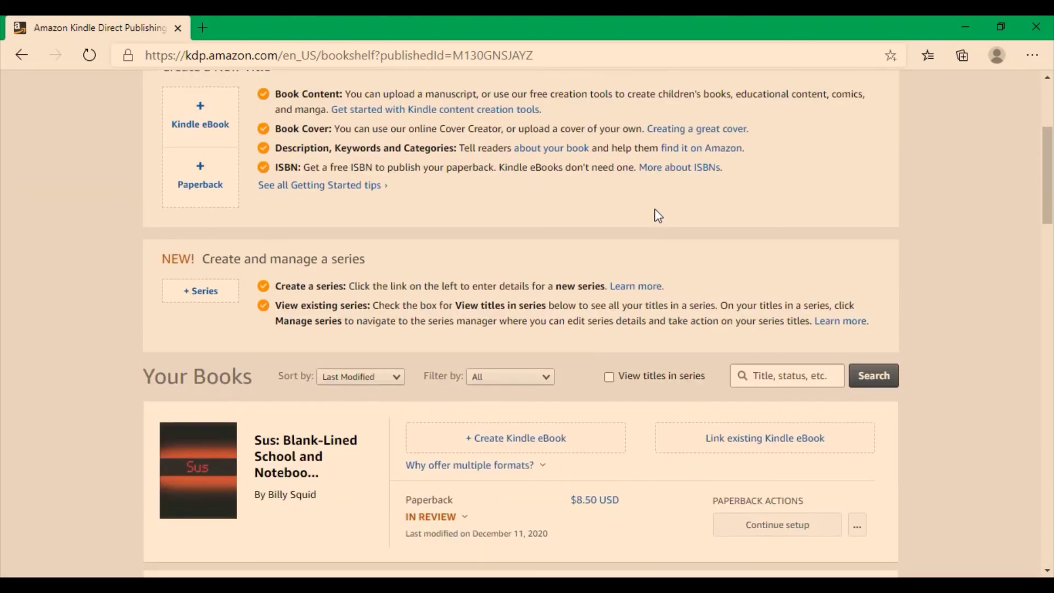
scroll(658, 216, "down", 3)
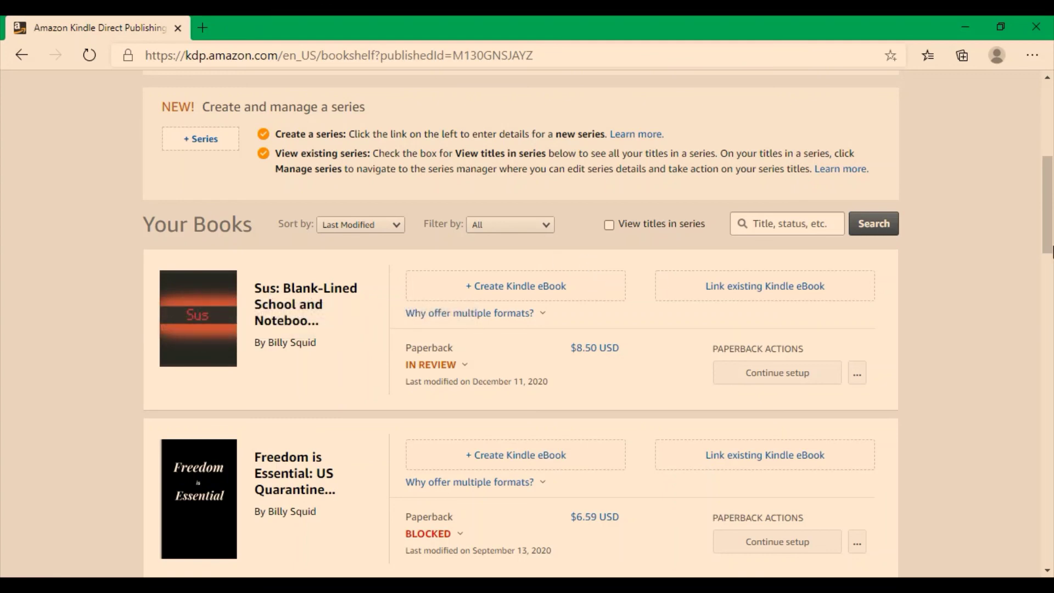
scroll(803, 244, "up", 2)
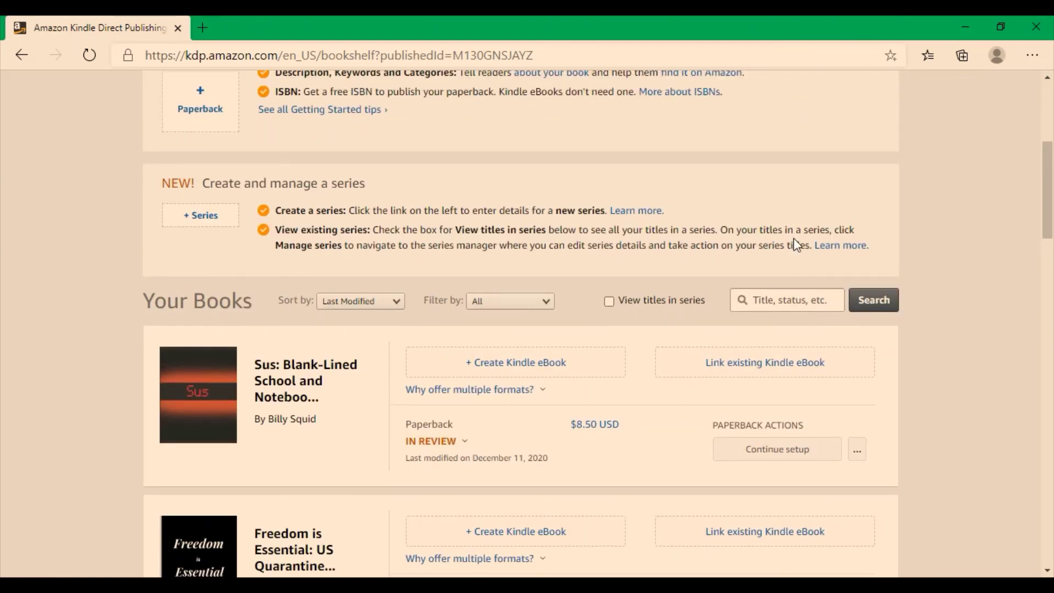
left_click(446, 443)
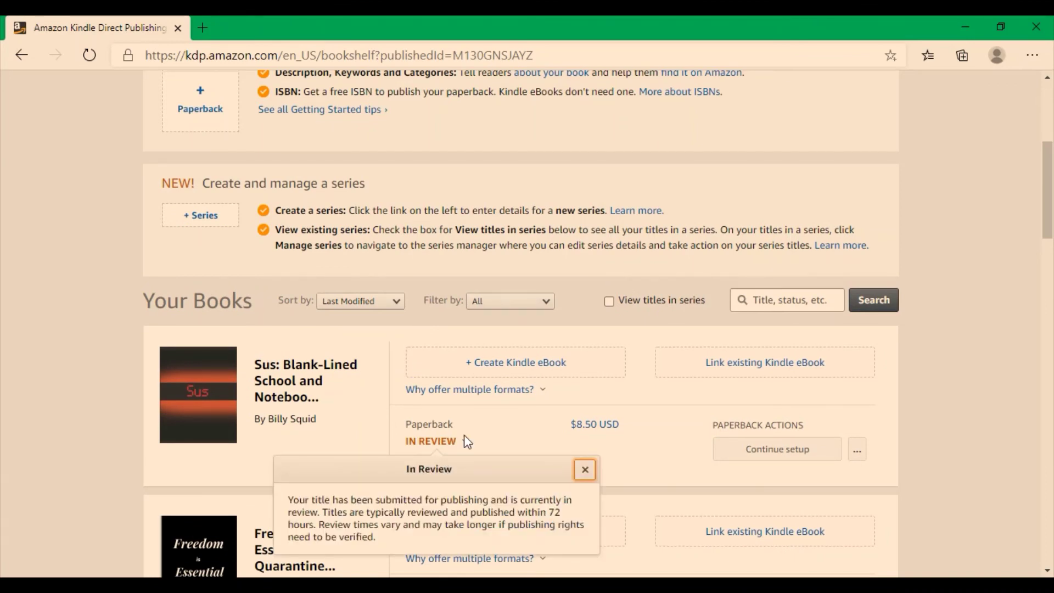
left_click(556, 416)
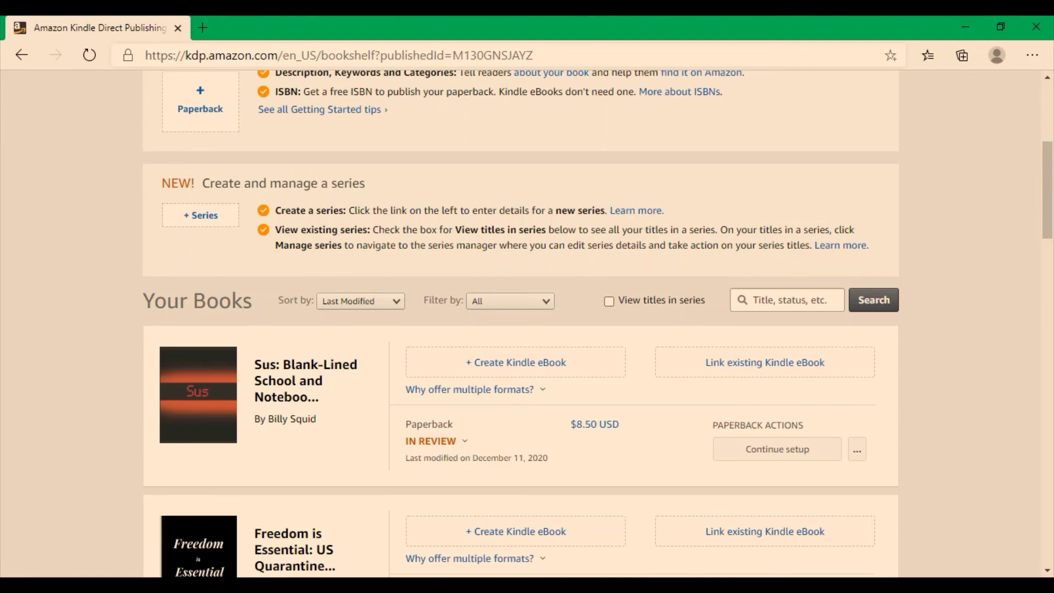
scroll(777, 347, "up", 5)
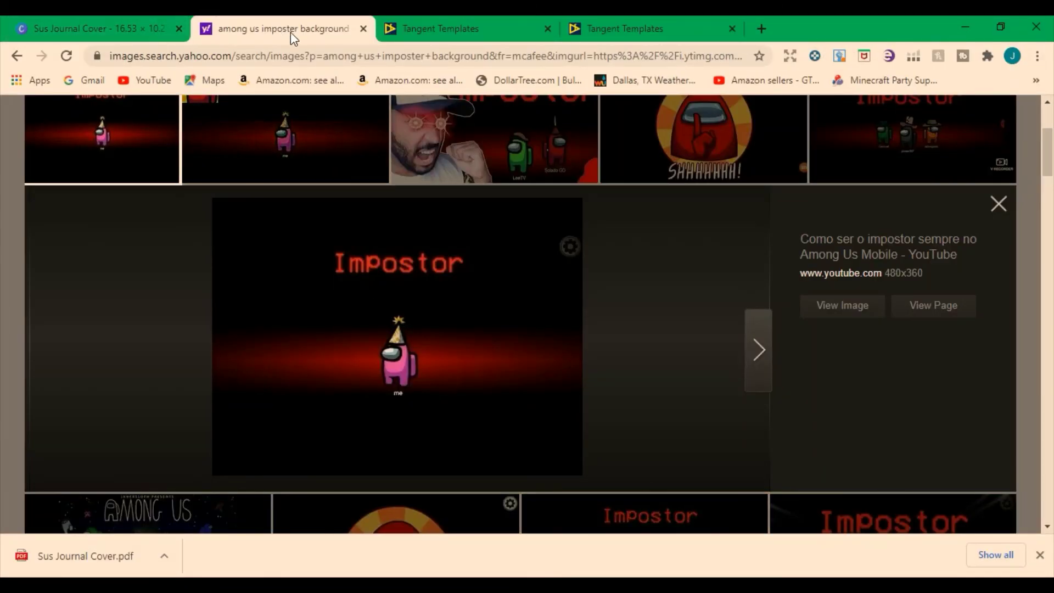
Step: Close the Among Us impostor image search page and switch to the Sus Journal Cover design in Canva
left_click(363, 29)
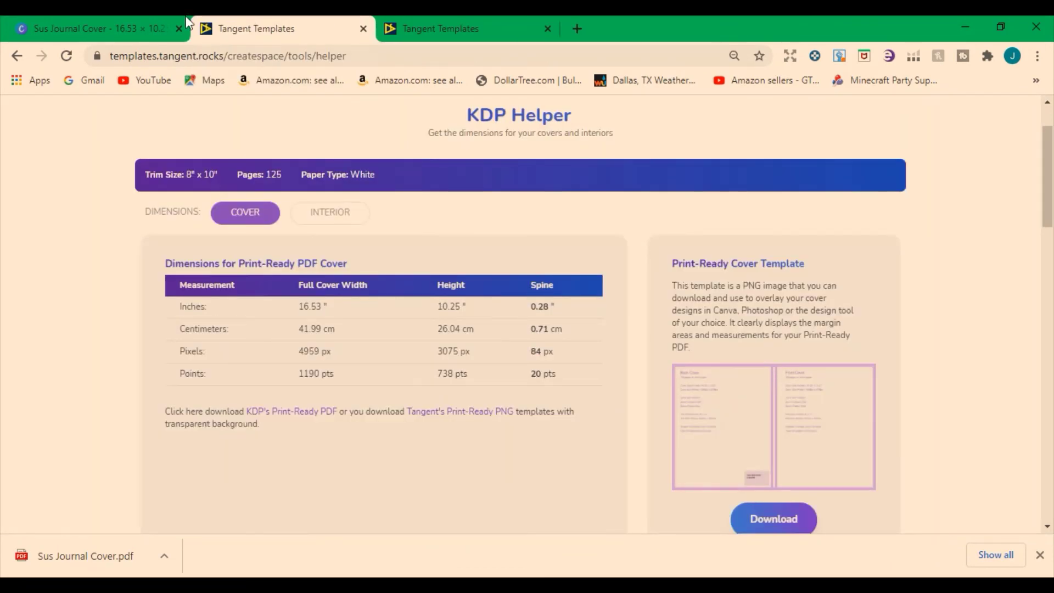
left_click(125, 22)
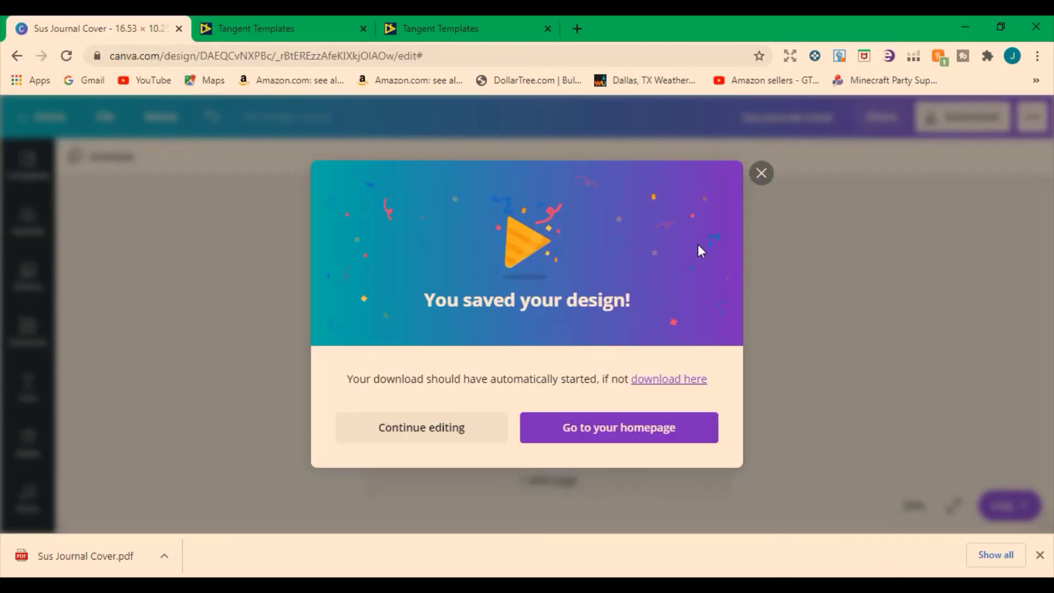